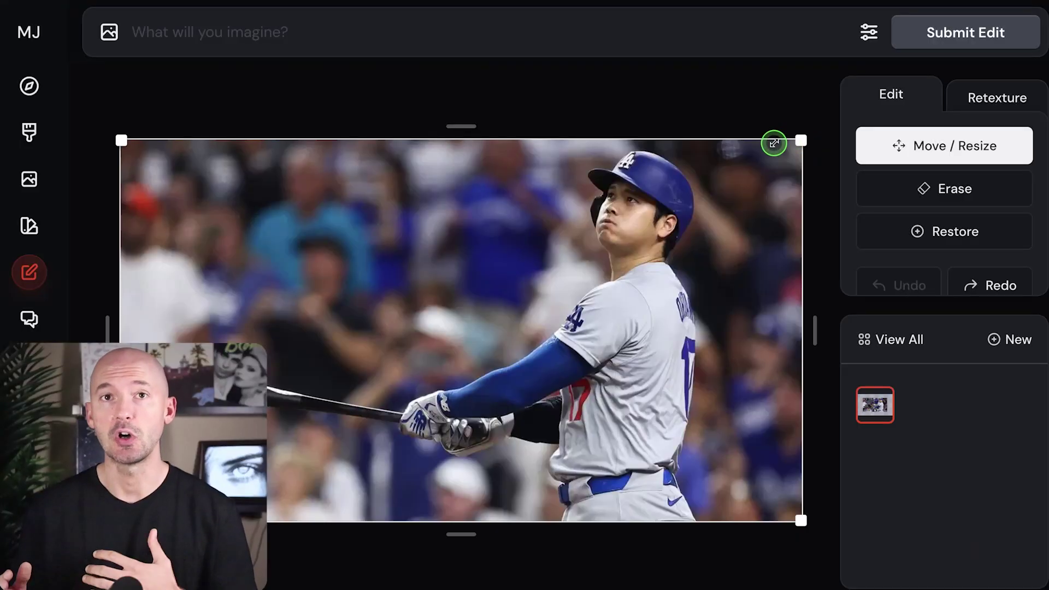
Shrink and centre the image on the canvas, then open the Image Editor.
{"action": "left_click_drag", "start_coordinate": [774, 143], "coordinate": [466, 297]}
{"action": "left_click_drag", "start_coordinate": [366, 400], "coordinate": [534, 333]}
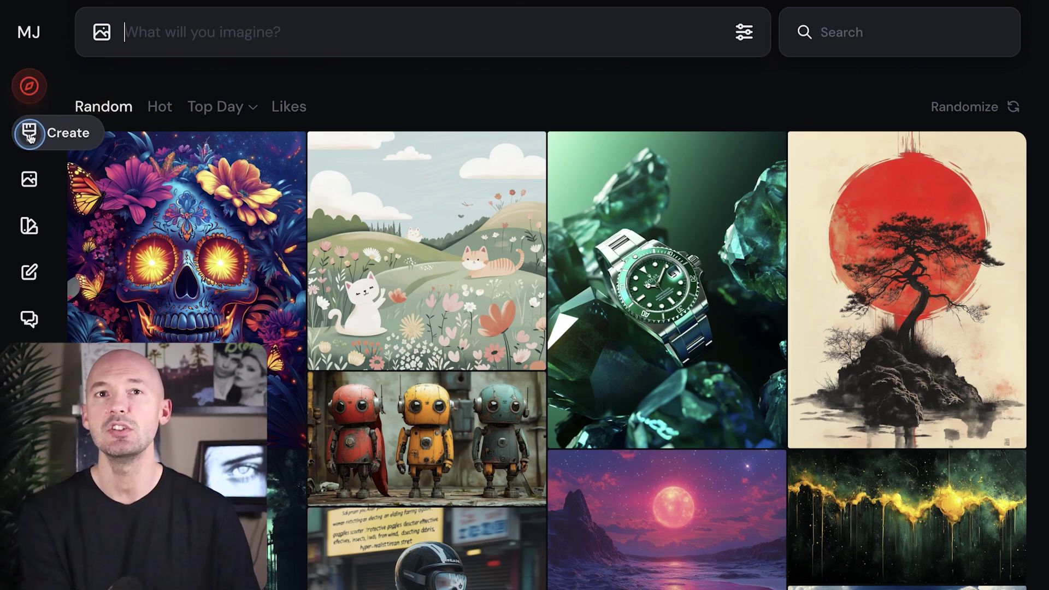
{"action": "left_click", "coordinate": [28, 272]}
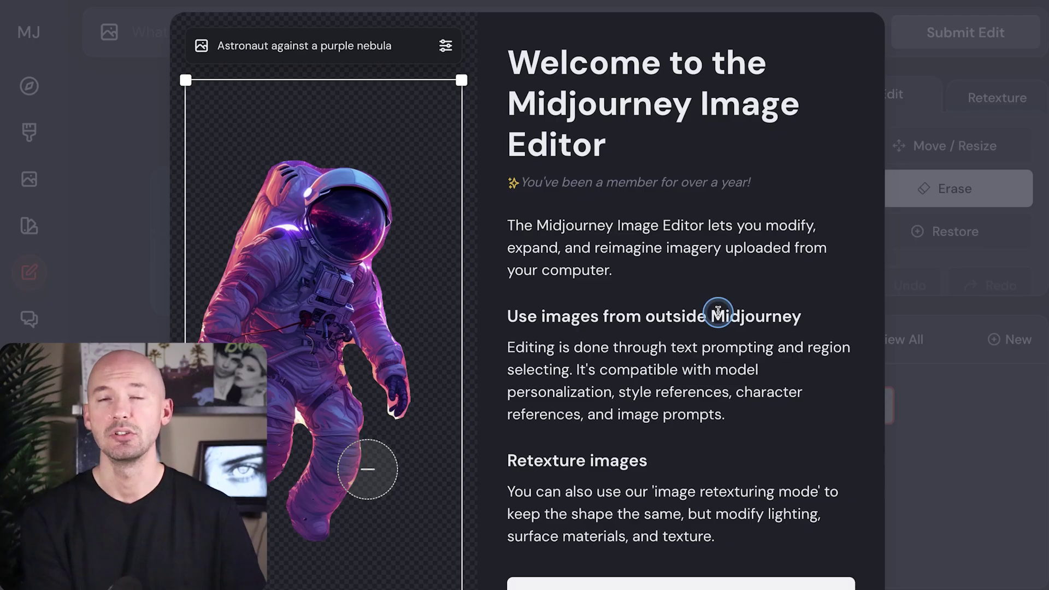
{"action": "scroll", "coordinate": [669, 289], "scroll_direction": "down", "scroll_amount": 1}
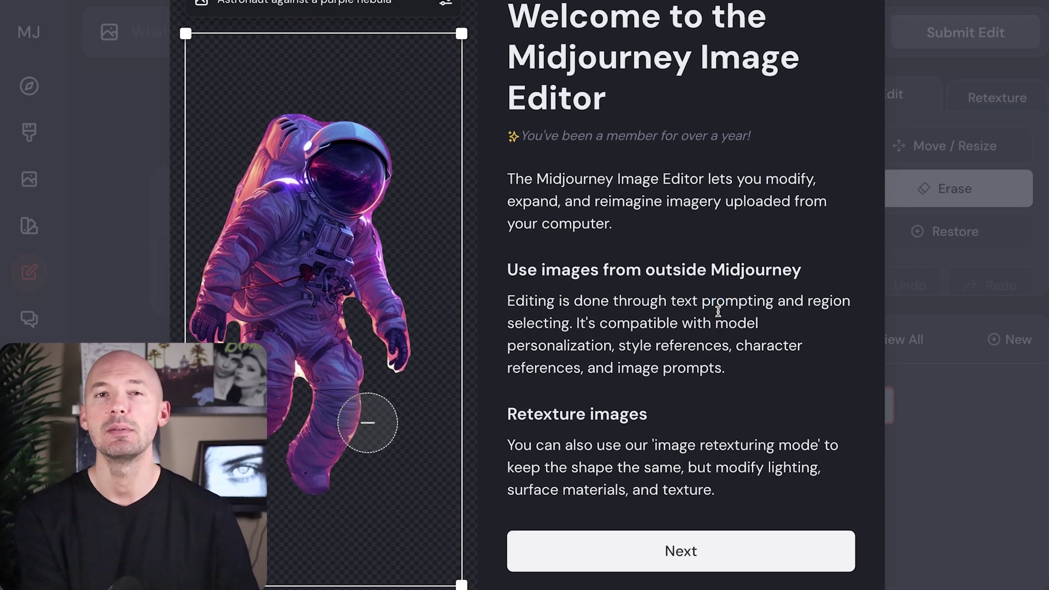
Read the Editor's welcome membership note and agree to its terms of service.
{"action": "triple_click", "coordinate": [768, 134]}
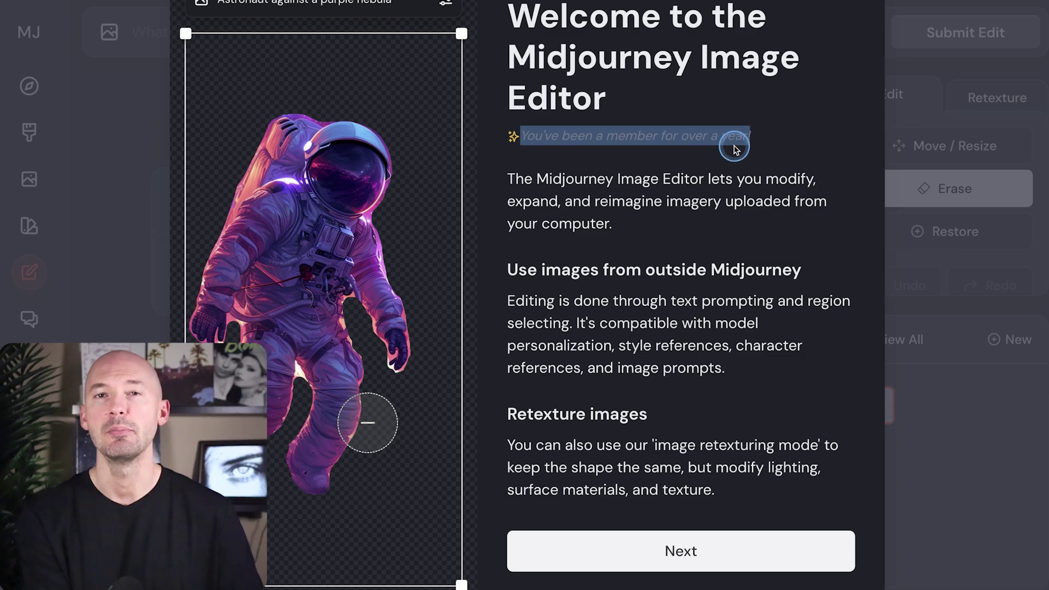
{"action": "scroll", "coordinate": [639, 200], "scroll_direction": "down", "scroll_amount": 1}
{"action": "left_click", "coordinate": [516, 244]}
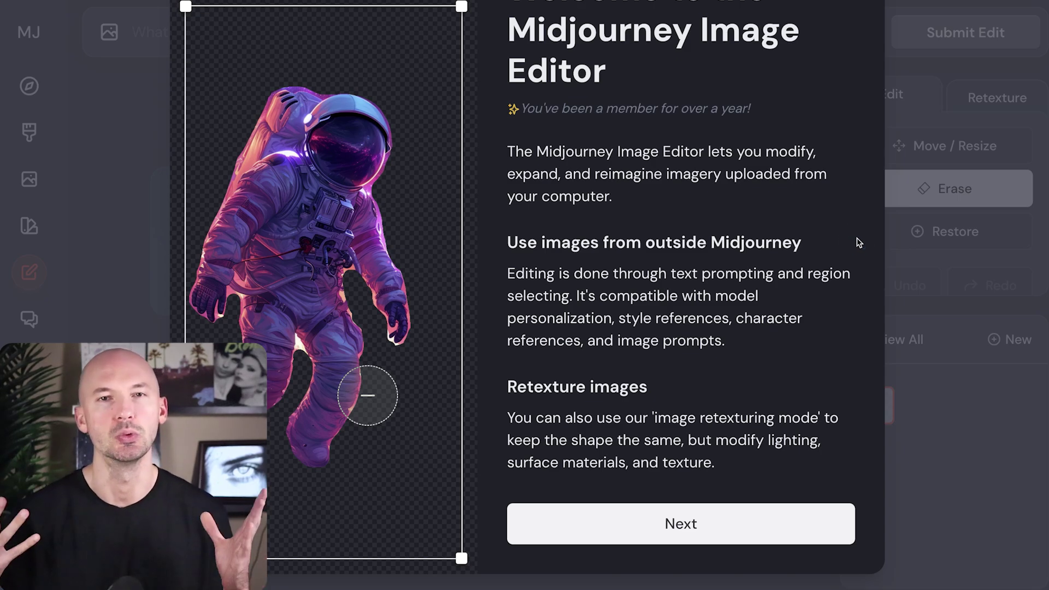
{"action": "left_click", "coordinate": [531, 430]}
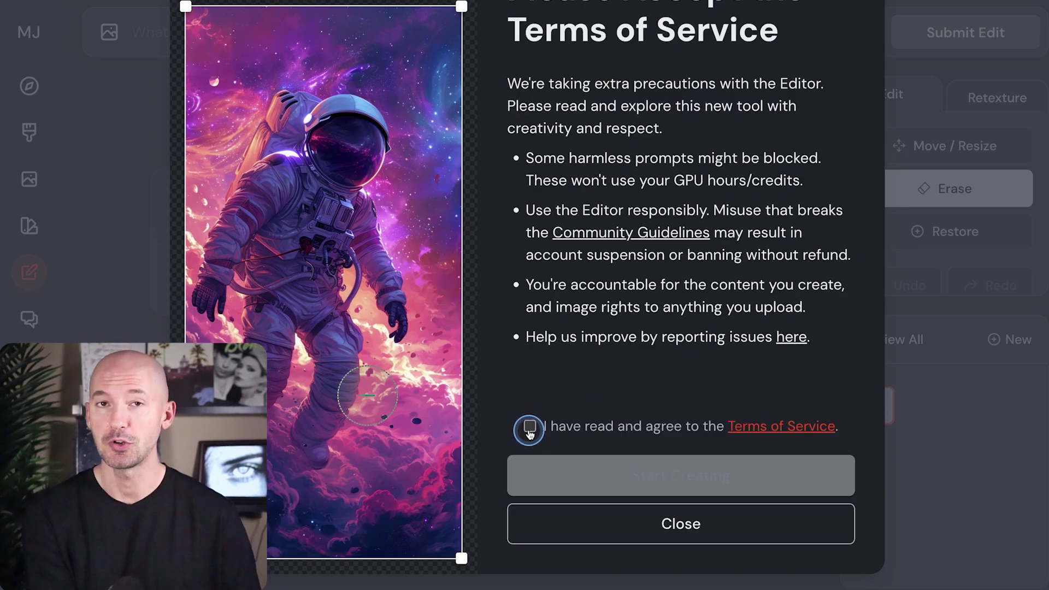
{"action": "left_click", "coordinate": [530, 427]}
{"action": "scroll", "coordinate": [597, 148], "scroll_direction": "up", "scroll_amount": 1}
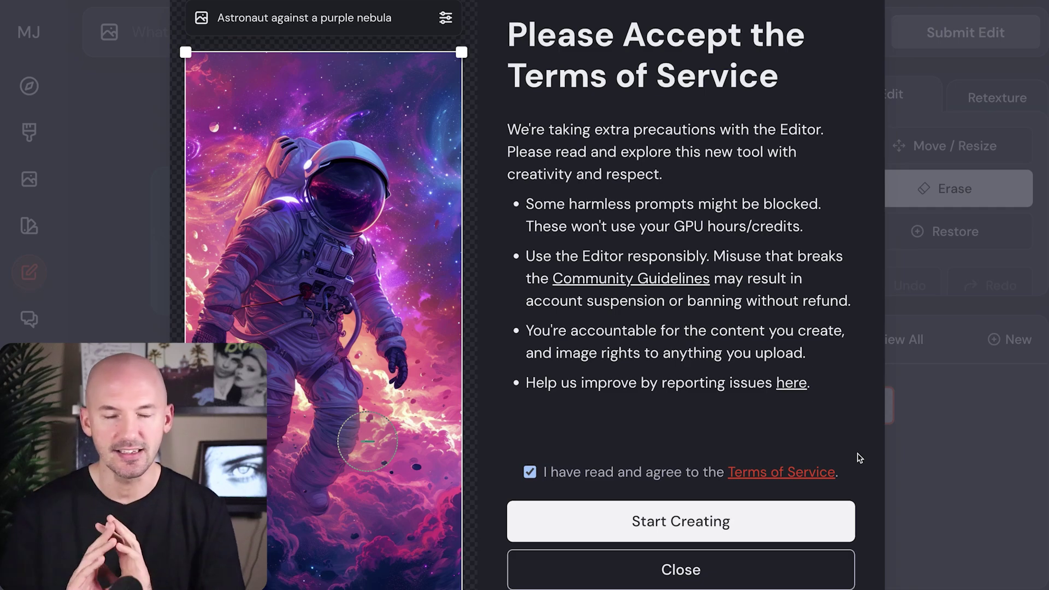
Start creating and upload Shohei.webp from Downloads as the image to edit.
{"action": "left_click", "coordinate": [765, 303]}
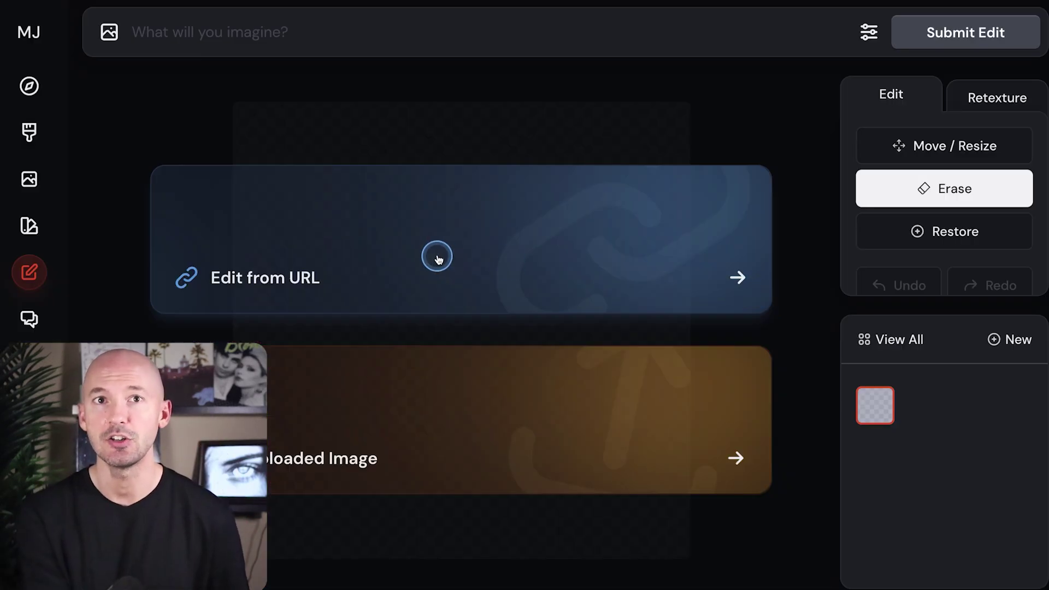
{"action": "left_click", "coordinate": [372, 443]}
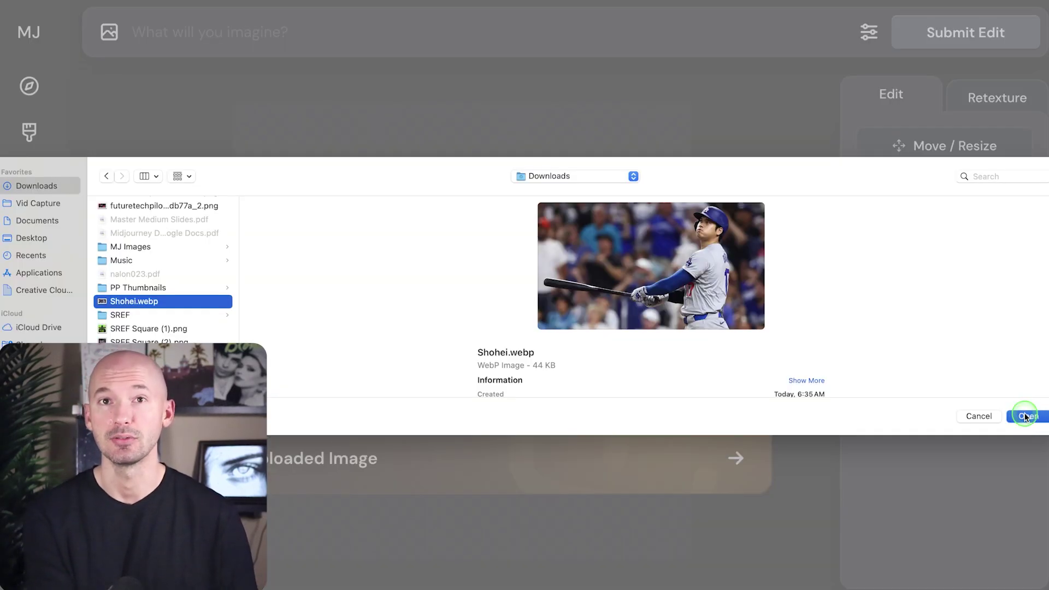
{"action": "left_click", "coordinate": [1026, 416]}
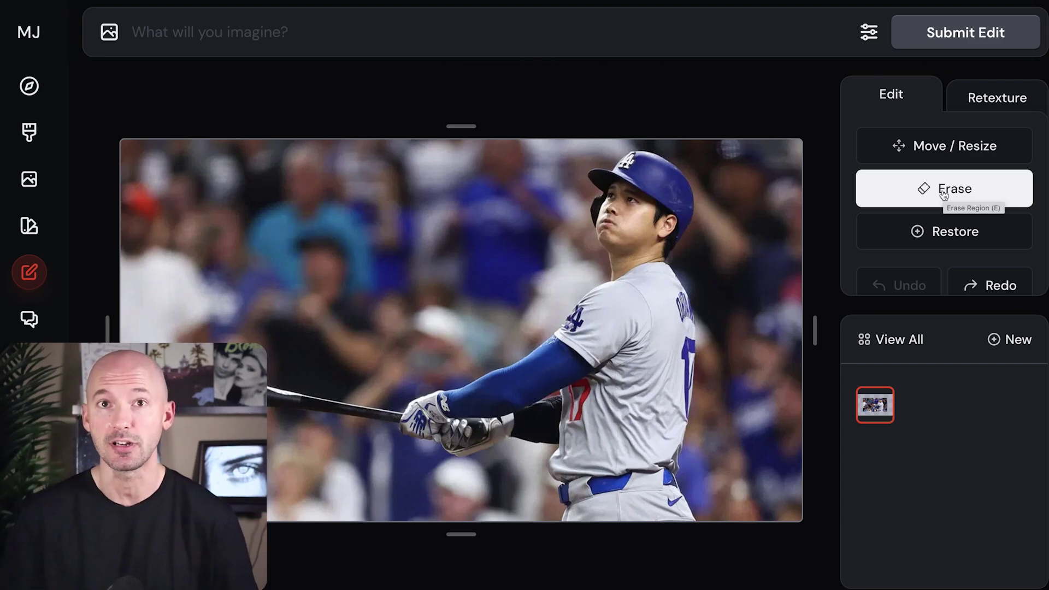
Shrink the baseball photo with Move / Resize and centre it on the canvas.
{"action": "left_click", "coordinate": [920, 149]}
{"action": "left_click_drag", "start_coordinate": [798, 139], "coordinate": [467, 300]}
{"action": "left_click_drag", "start_coordinate": [370, 395], "coordinate": [533, 333]}
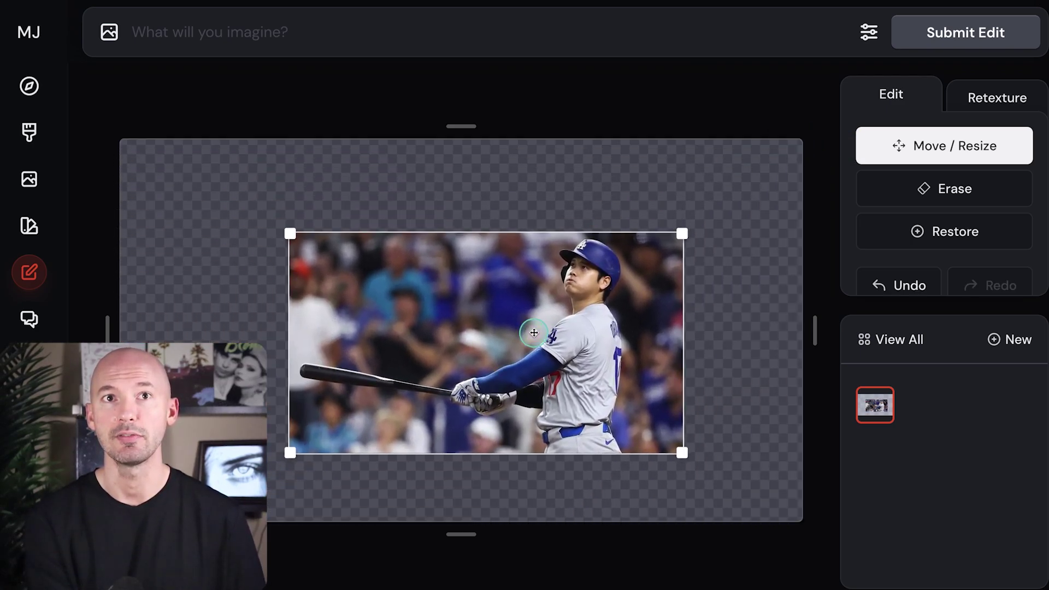
{"action": "left_click", "coordinate": [971, 33]}
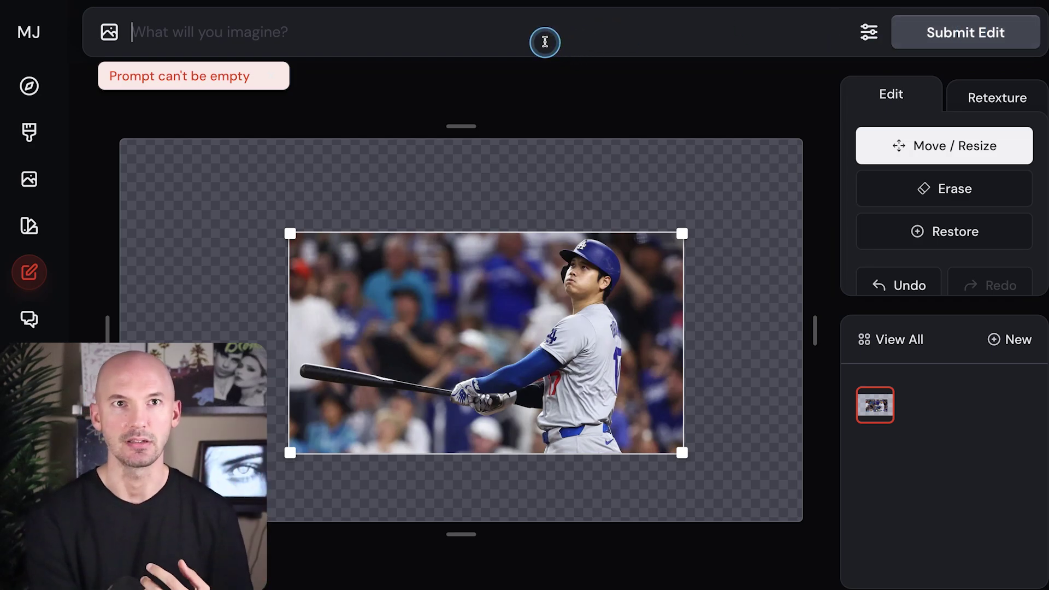
Submit the prompt 'a packed baseball stadium' and browse the four generated variations.
{"action": "type", "text": "a packed baseball stadium"}
{"action": "key", "text": "Return"}
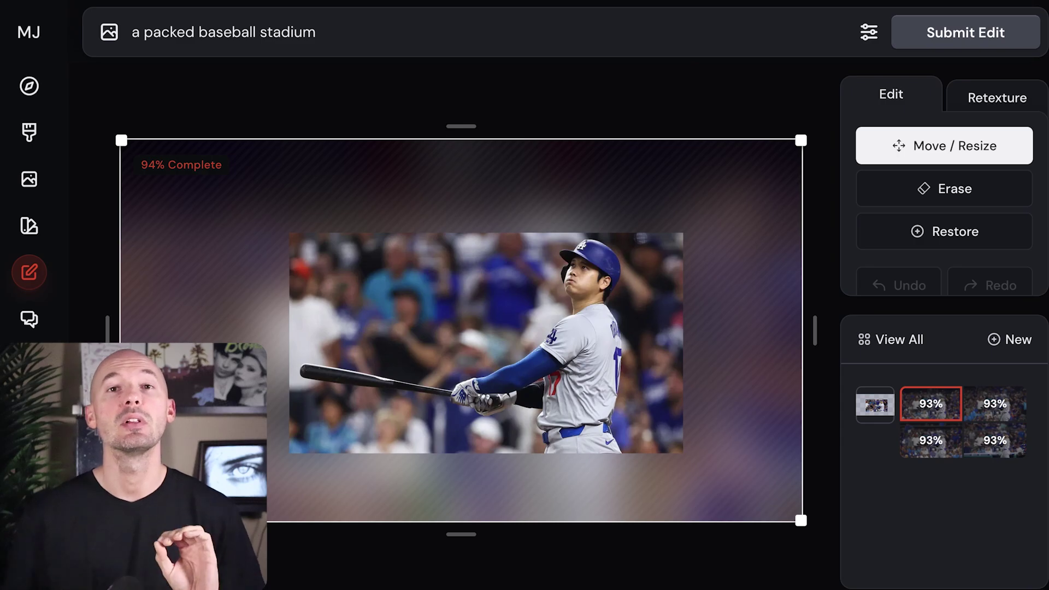
{"action": "key", "text": "Right"}
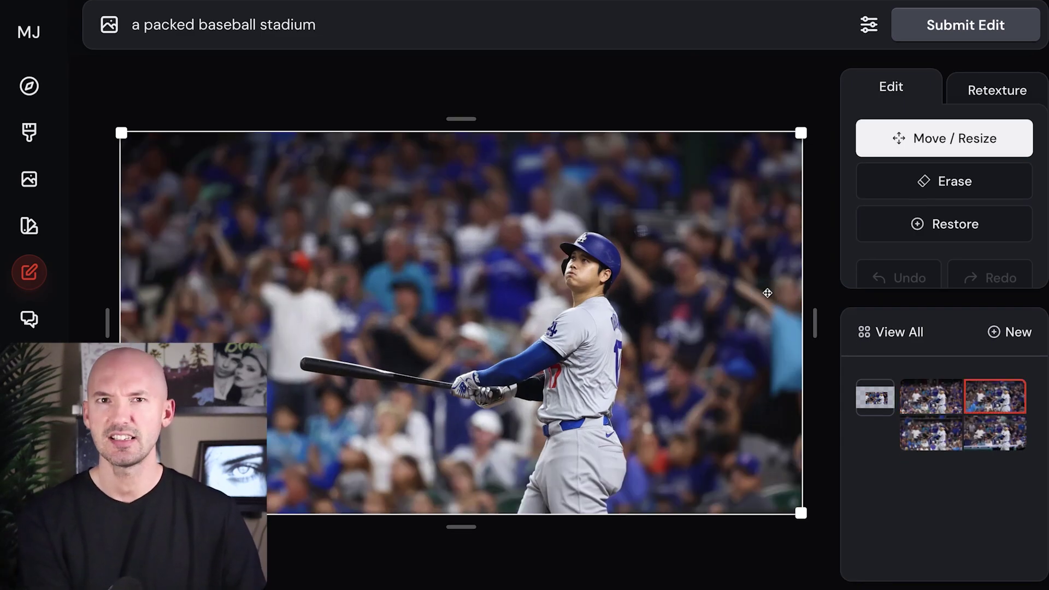
{"action": "key", "text": "Right"}
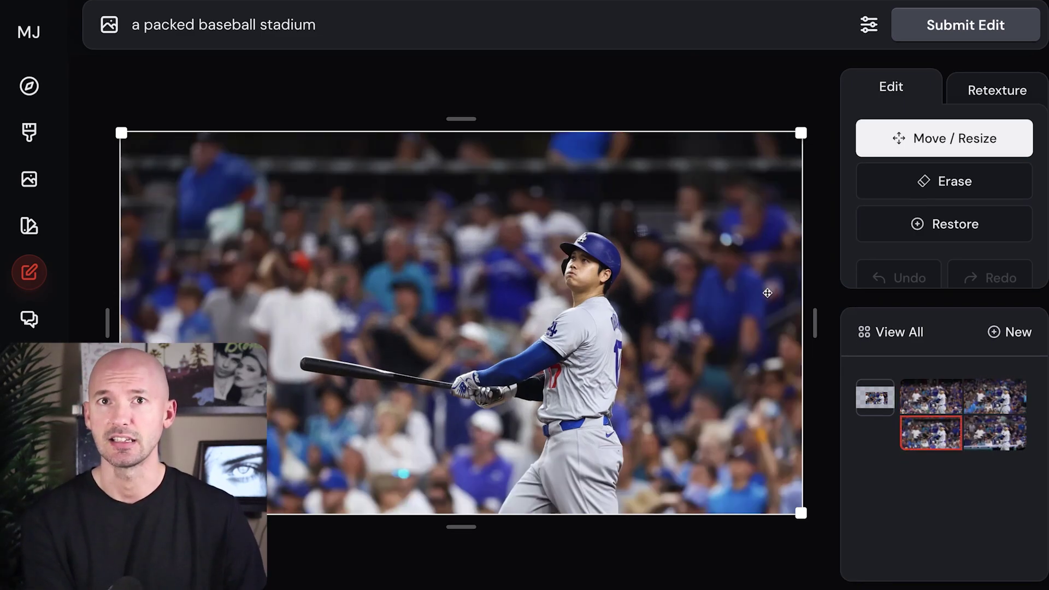
{"action": "key", "text": "Right"}
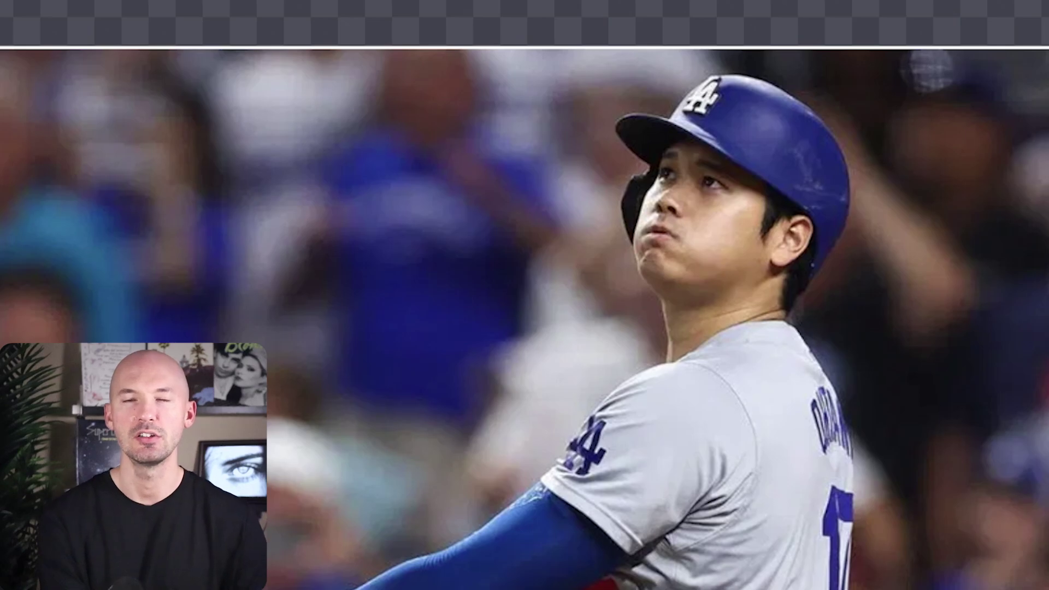
Erase the crowd left of the batter's head, then reduce the erase brush size.
{"action": "left_click", "coordinate": [894, 184]}
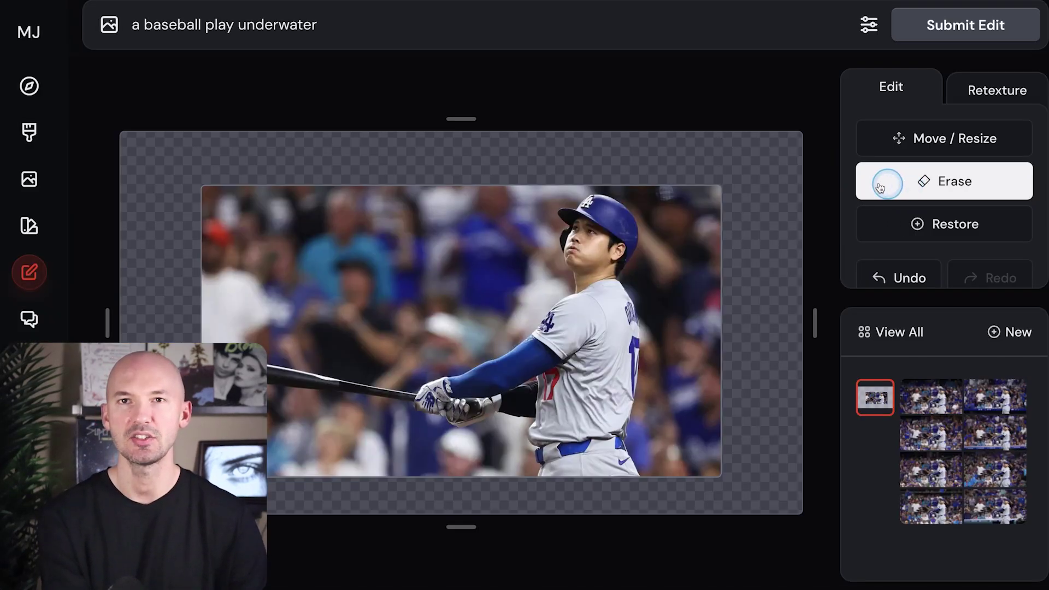
{"action": "mouse_move", "coordinate": [515, 235]}
{"action": "left_mouse_down"}
{"action": "mouse_move", "coordinate": [518, 282]}
{"action": "mouse_move", "coordinate": [420, 333]}
{"action": "mouse_move", "coordinate": [448, 187]}
{"action": "mouse_move", "coordinate": [366, 319]}
{"action": "mouse_move", "coordinate": [262, 223]}
{"action": "mouse_move", "coordinate": [239, 406]}
{"action": "mouse_move", "coordinate": [263, 437]}
{"action": "mouse_move", "coordinate": [341, 420]}
{"action": "mouse_move", "coordinate": [429, 436]}
{"action": "mouse_move", "coordinate": [670, 437]}
{"action": "mouse_move", "coordinate": [682, 224]}
{"action": "left_mouse_up"}
{"action": "scroll", "coordinate": [923, 175], "scroll_direction": "down", "scroll_amount": 4}
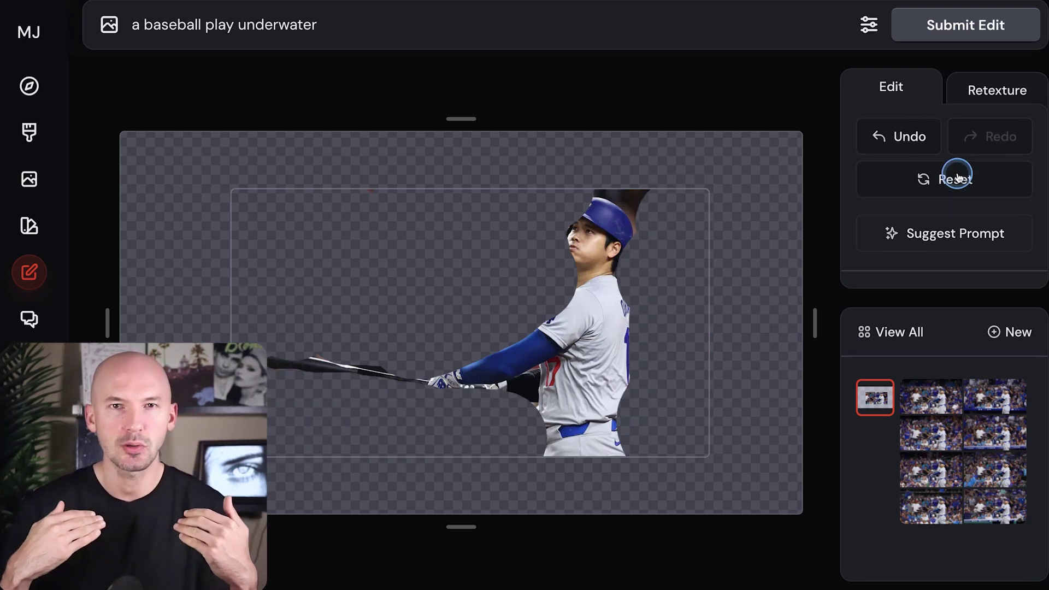
{"action": "scroll", "coordinate": [957, 176], "scroll_direction": "down", "scroll_amount": 2}
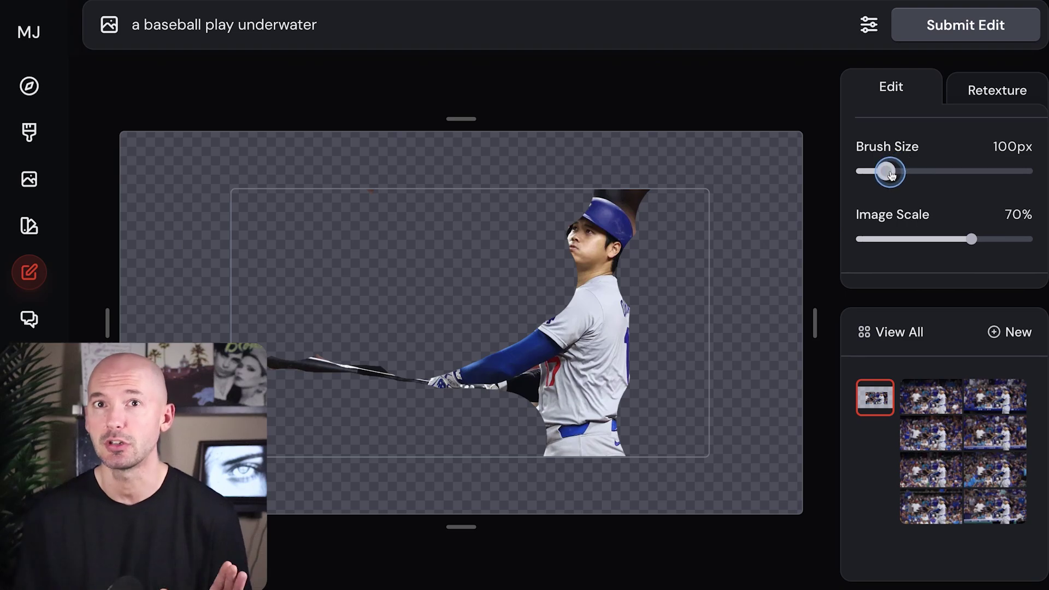
{"action": "left_click_drag", "start_coordinate": [889, 174], "coordinate": [876, 174]}
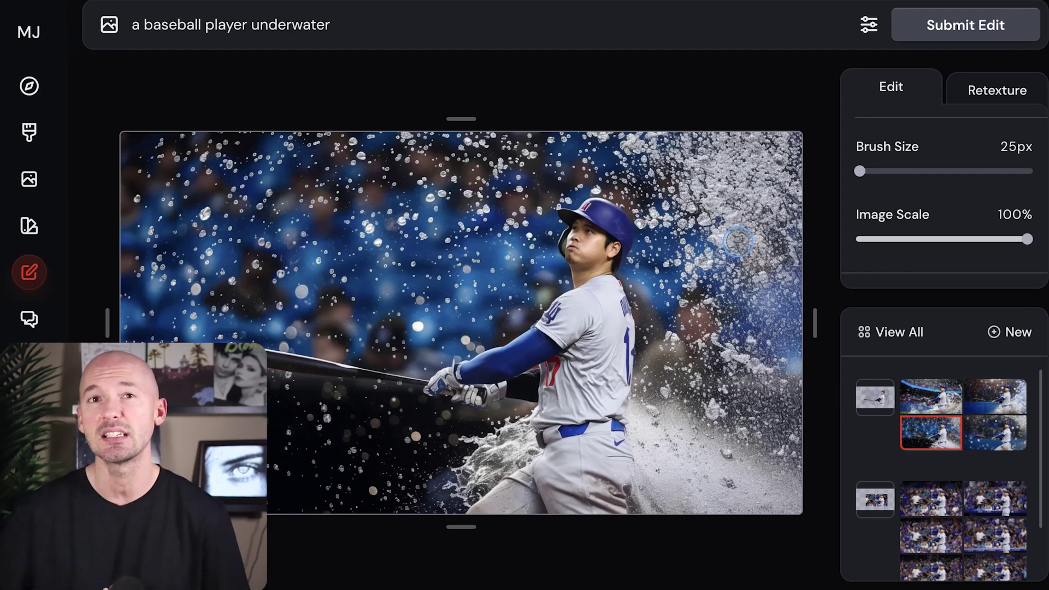
Regenerate as 'a baseball player underwater', then start a new edit with the dog photo.
{"action": "left_click", "coordinate": [330, 25]}
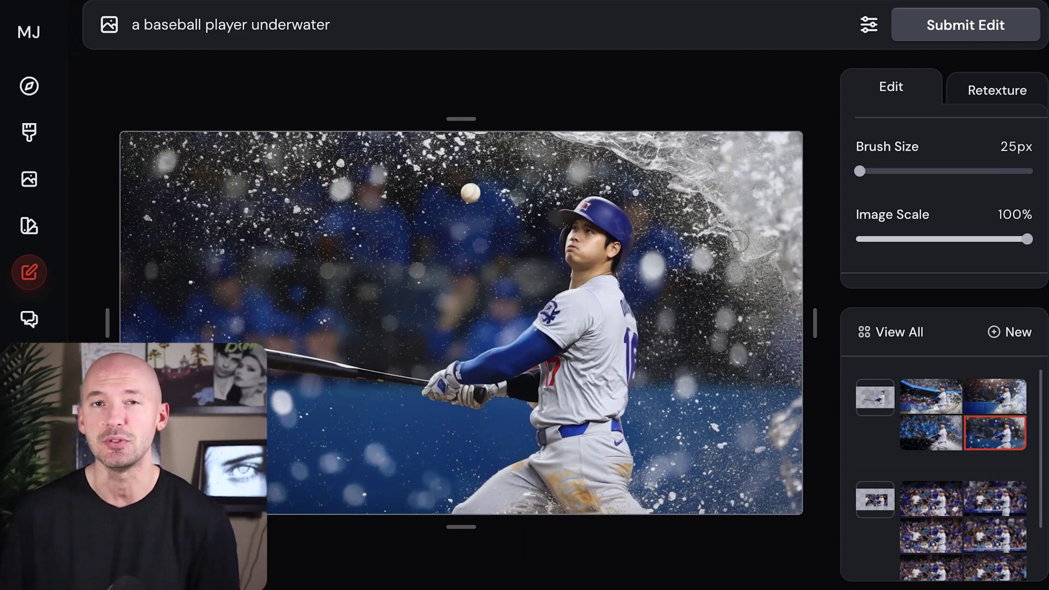
{"action": "left_click", "coordinate": [996, 333]}
{"action": "left_click", "coordinate": [696, 409]}
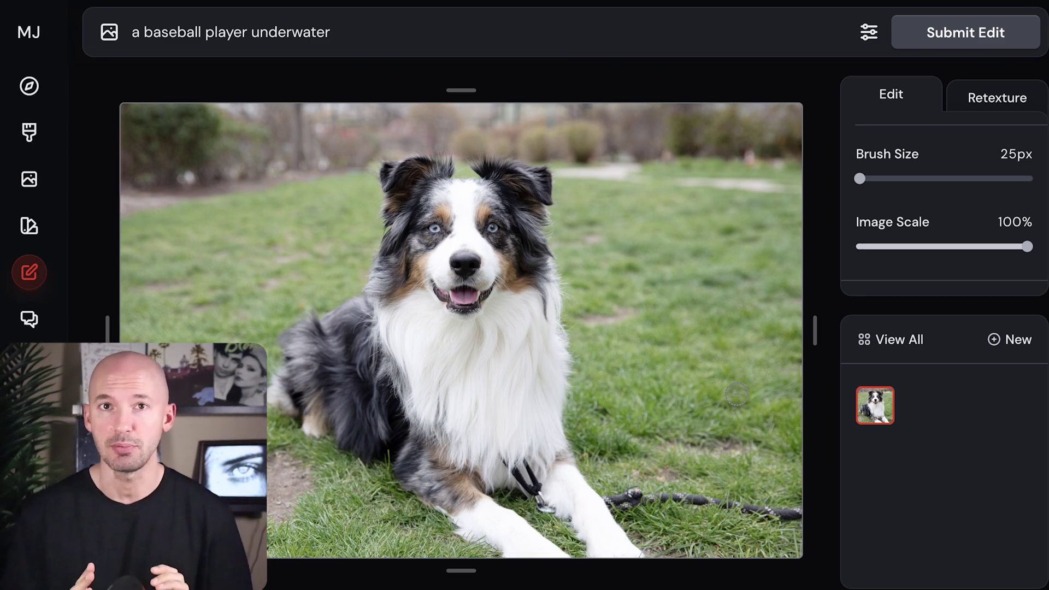
Erase above the dog's head, generate 'a dog wearing a party hat', and pick the polka-dot hat.
{"action": "key", "text": "ctrl+a"}
{"action": "key", "text": "BackSpace"}
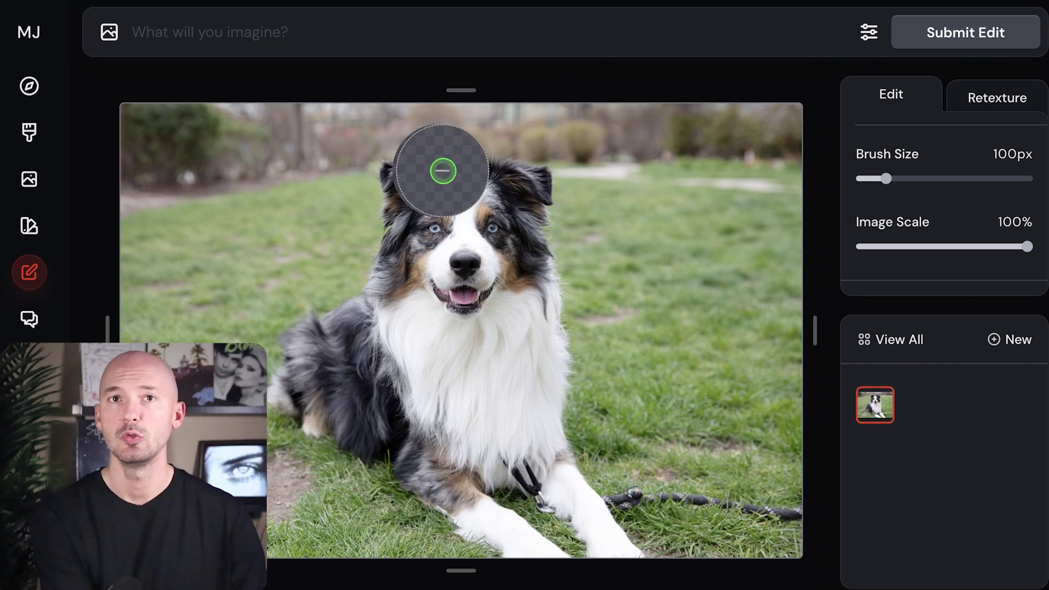
{"action": "mouse_move", "coordinate": [437, 171]}
{"action": "left_mouse_down"}
{"action": "mouse_move", "coordinate": [475, 164]}
{"action": "mouse_move", "coordinate": [442, 159]}
{"action": "mouse_move", "coordinate": [468, 144]}
{"action": "left_mouse_up"}
{"action": "type", "text": "a"}
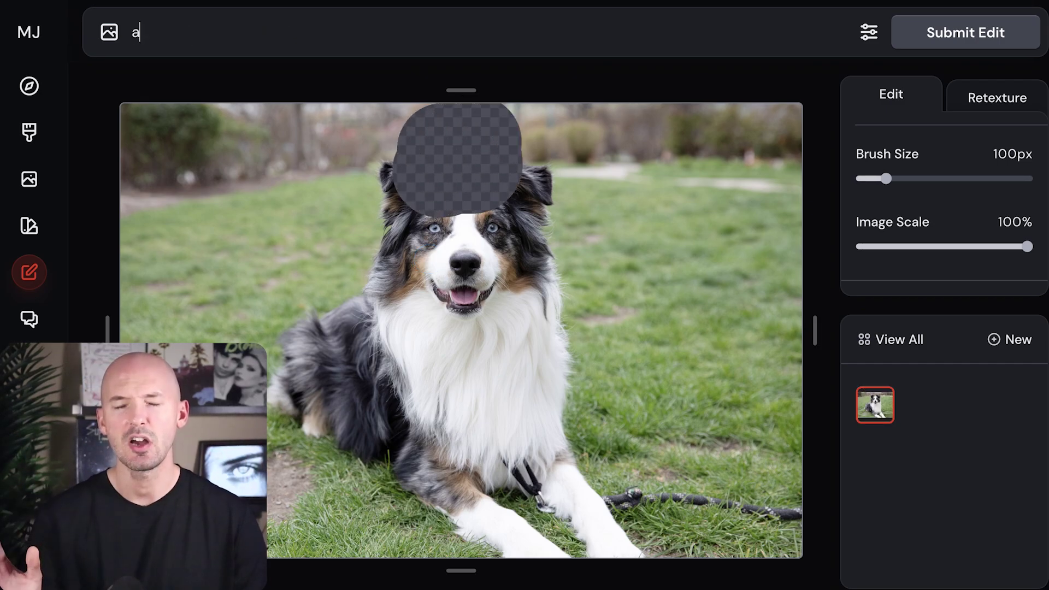
{"action": "type", "text": " dog wearing a party hat"}
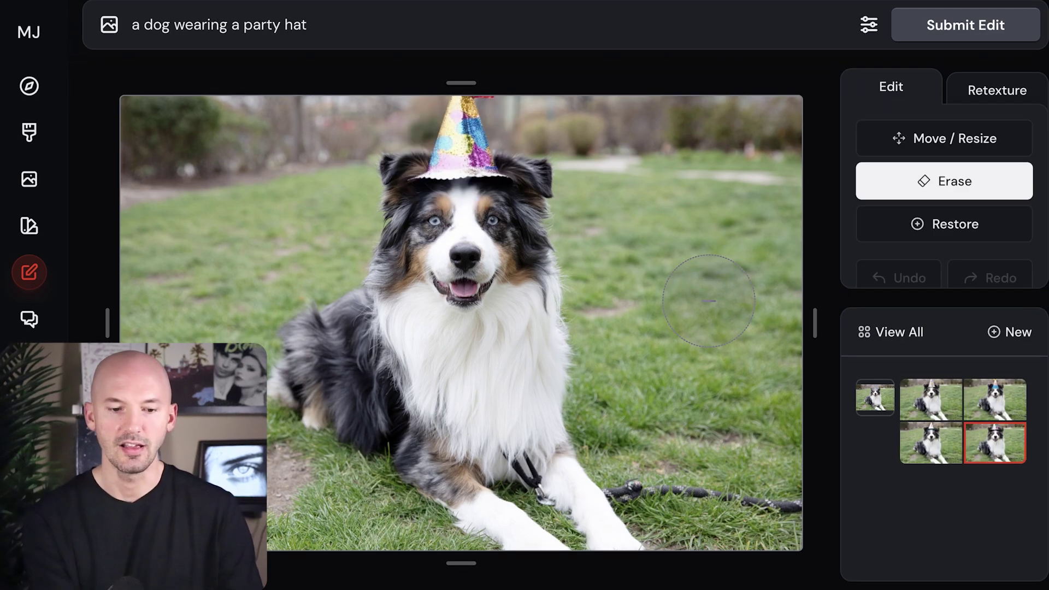
{"action": "key", "text": "Left"}
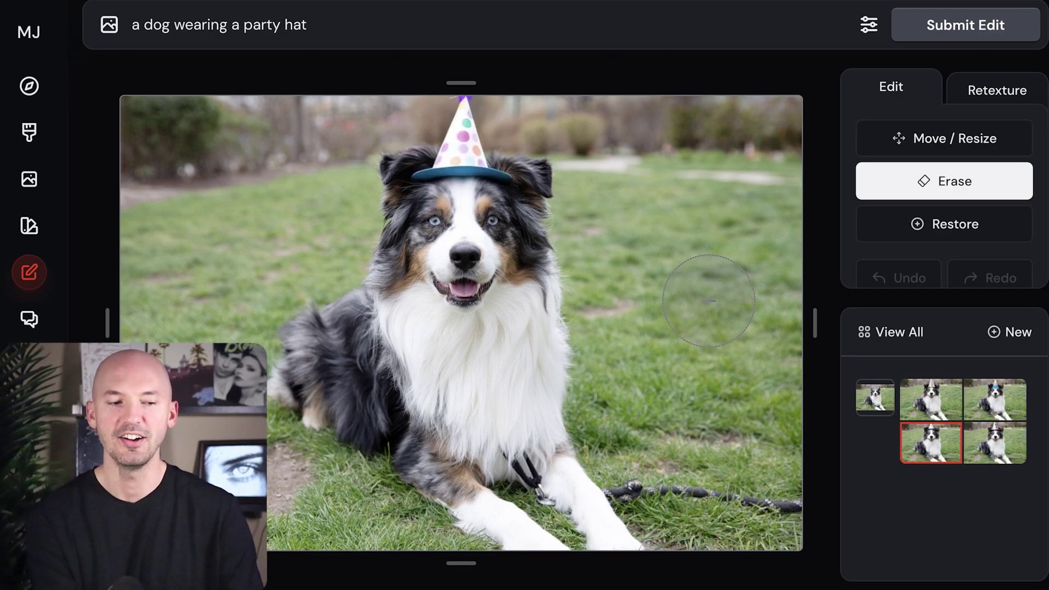
{"action": "key", "text": "Left"}
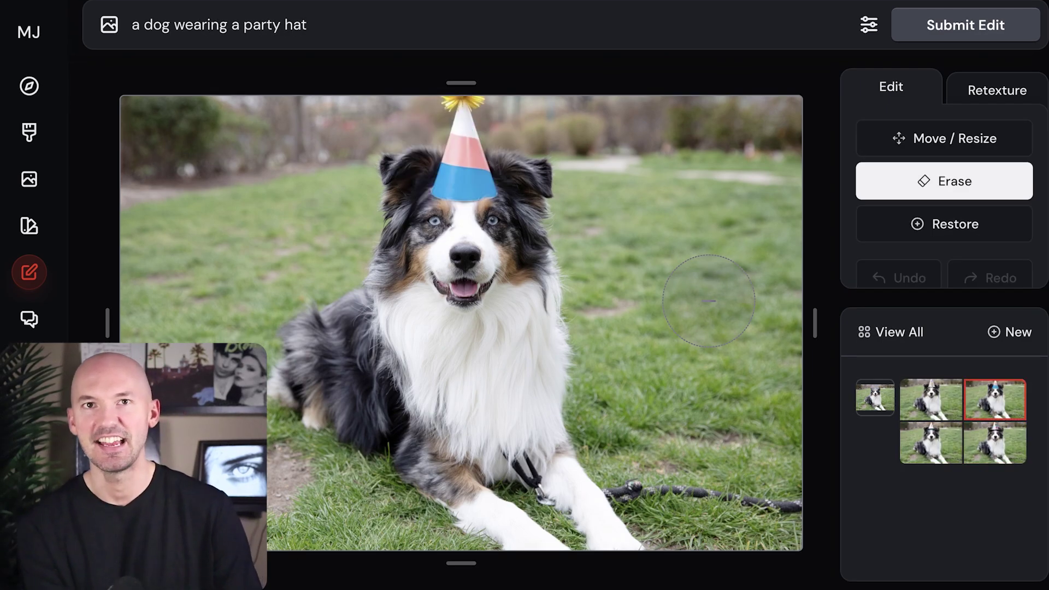
{"action": "key", "text": "Right"}
Erase across the dog's eyes and change the prompt to 'a dog wearing sunglasses'.
{"action": "mouse_move", "coordinate": [396, 215]}
{"action": "left_mouse_down"}
{"action": "mouse_move", "coordinate": [527, 206]}
{"action": "mouse_move", "coordinate": [377, 216]}
{"action": "left_mouse_up"}
{"action": "left_click_drag", "start_coordinate": [307, 25], "coordinate": [238, 27]}
{"action": "type", "text": "sunglasse"}
{"action": "type", "text": "s"}
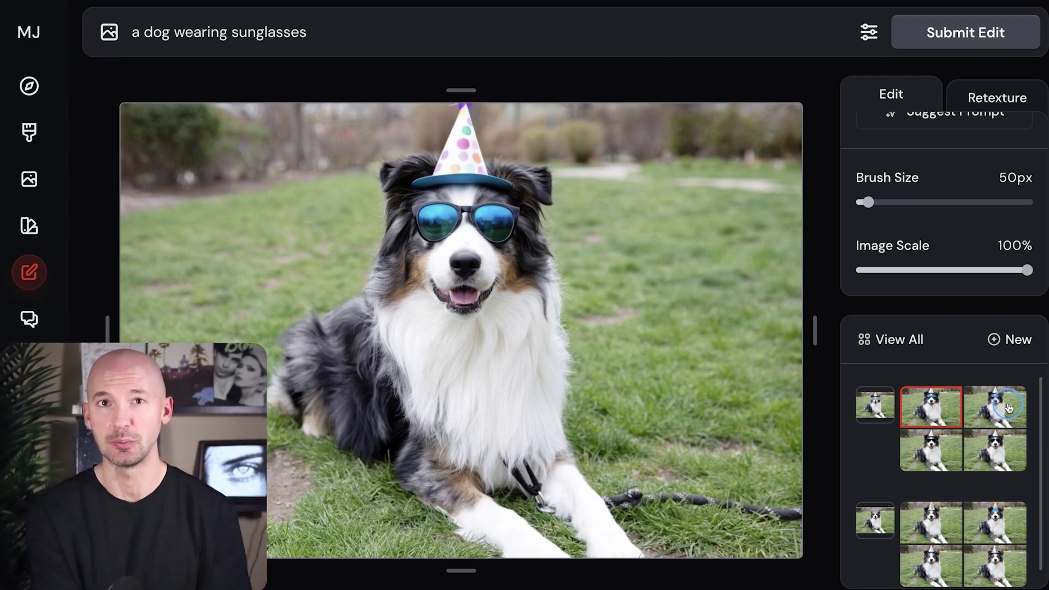
Erase the chest with a 125px brush, submit 'ugly christmas sweater', keep the red-and-green result.
{"action": "left_click", "coordinate": [895, 202]}
{"action": "mouse_move", "coordinate": [393, 358]}
{"action": "left_mouse_down"}
{"action": "mouse_move", "coordinate": [421, 414]}
{"action": "mouse_move", "coordinate": [374, 358]}
{"action": "mouse_move", "coordinate": [522, 408]}
{"action": "mouse_move", "coordinate": [342, 400]}
{"action": "left_mouse_up"}
{"action": "double_click", "coordinate": [237, 33]}
{"action": "type", "text": "s"}
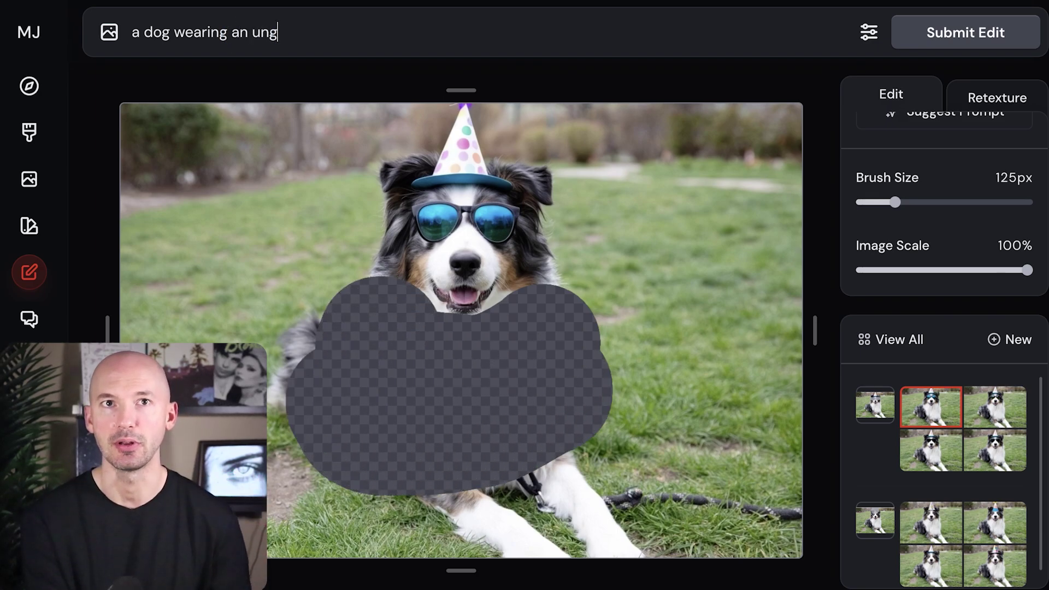
{"action": "type", "text": "n"}
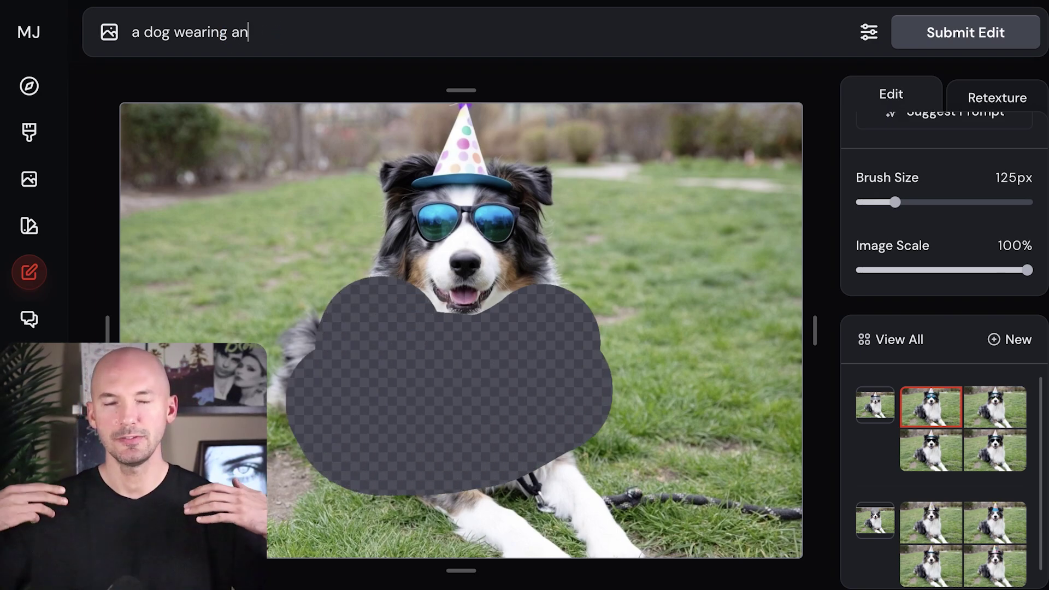
{"action": "type", "text": " ugly christmas sweater"}
{"action": "key", "text": "Return"}
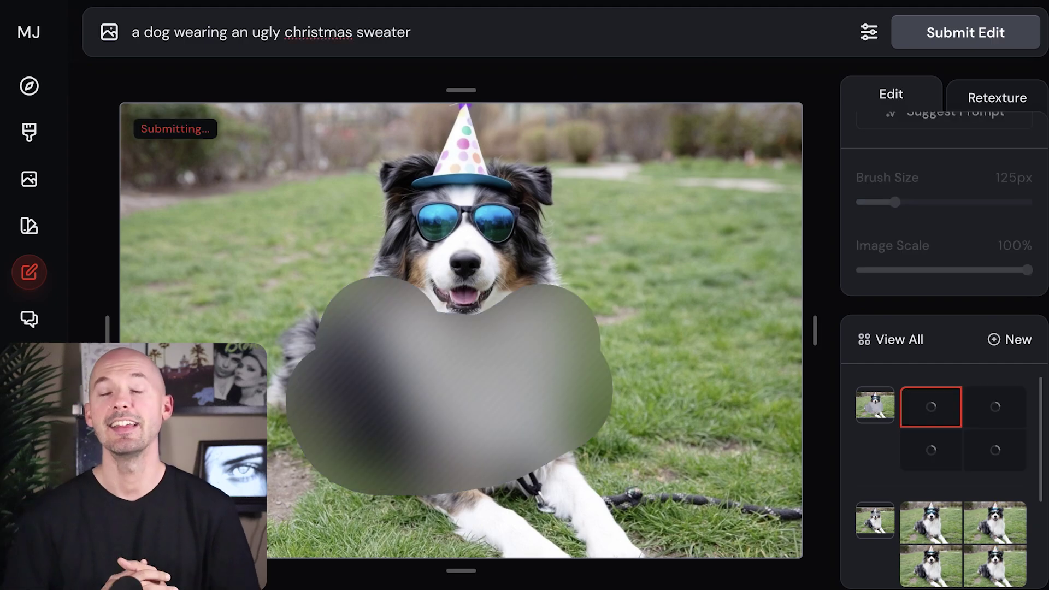
{"action": "left_click", "coordinate": [946, 419]}
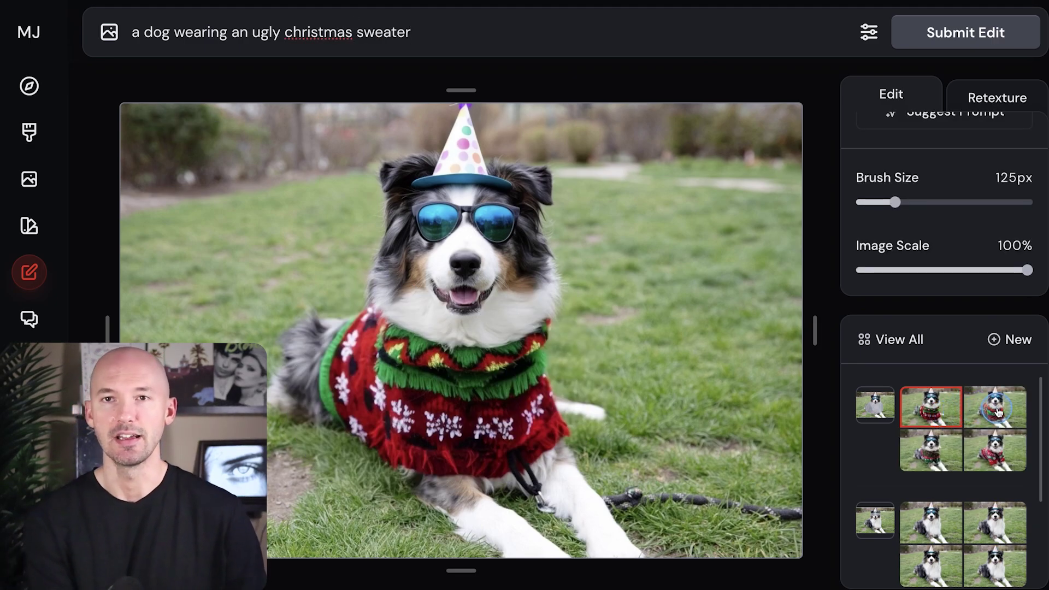
{"action": "left_click", "coordinate": [989, 451]}
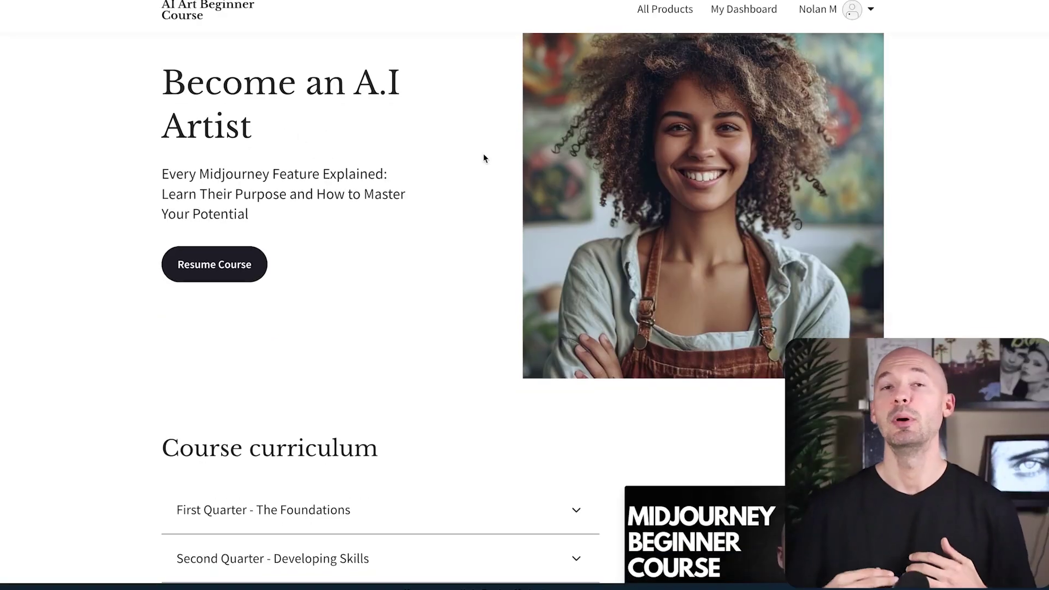
Expand the First Quarter (Foundations) and Second Quarter (Developing Skills) curriculum sections.
{"action": "scroll", "coordinate": [483, 158], "scroll_direction": "down", "scroll_amount": 3}
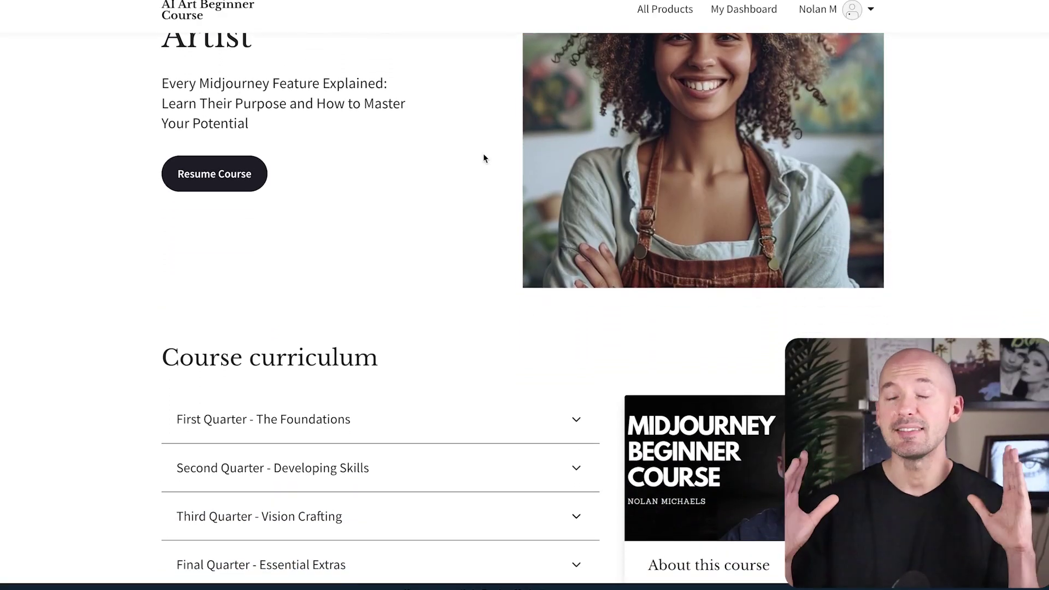
{"action": "scroll", "coordinate": [483, 158], "scroll_direction": "down", "scroll_amount": 3}
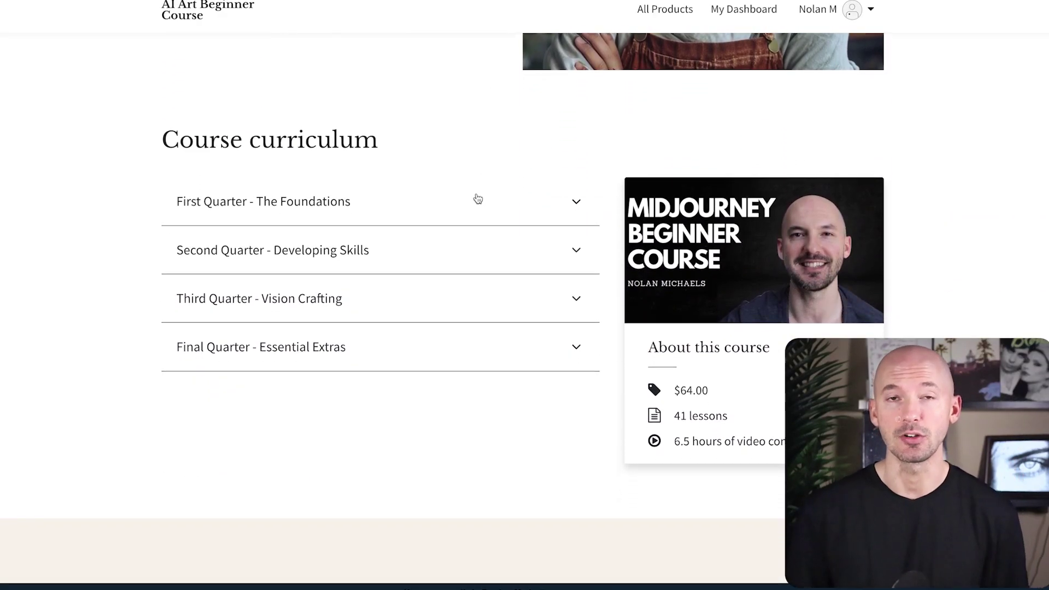
{"action": "left_click", "coordinate": [477, 202]}
{"action": "scroll", "coordinate": [477, 203], "scroll_direction": "down", "scroll_amount": 5}
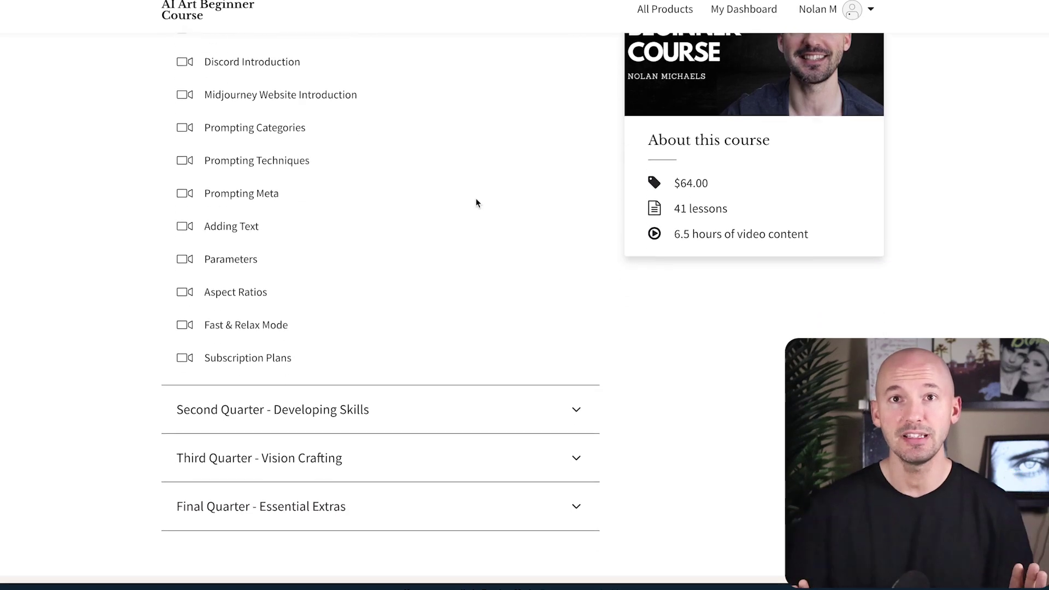
{"action": "scroll", "coordinate": [476, 203], "scroll_direction": "down", "scroll_amount": 2}
{"action": "left_click", "coordinate": [466, 274]}
Expand the Third Quarter (Vision Crafting) and Final Quarter (Essential Extras) sections.
{"action": "scroll", "coordinate": [466, 275], "scroll_direction": "down", "scroll_amount": 3}
{"action": "scroll", "coordinate": [465, 275], "scroll_direction": "down", "scroll_amount": 4}
{"action": "left_click", "coordinate": [463, 322]}
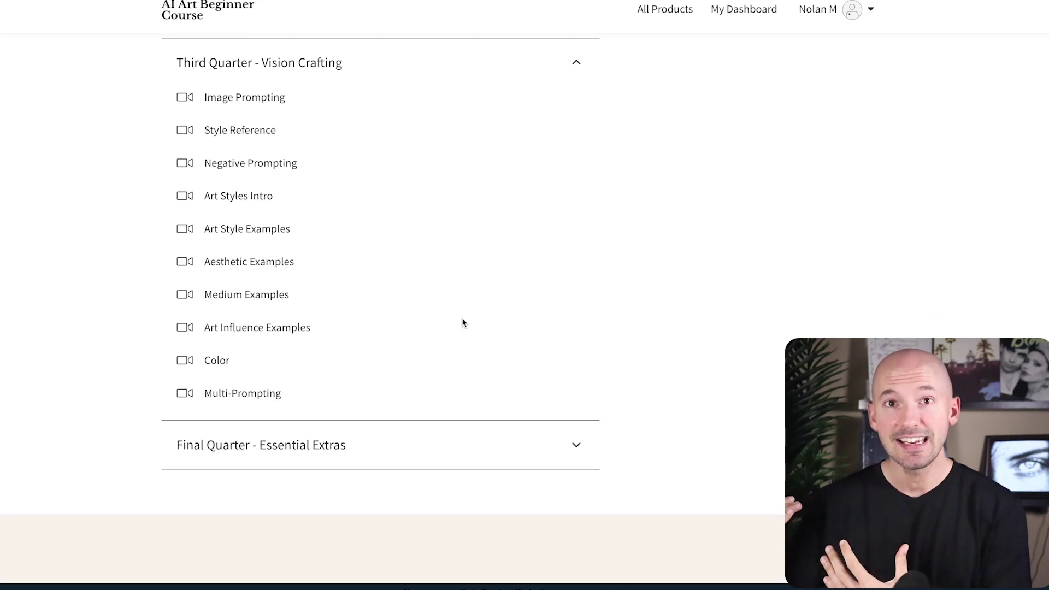
{"action": "scroll", "coordinate": [462, 323], "scroll_direction": "down", "scroll_amount": 1}
{"action": "left_click", "coordinate": [446, 374]}
{"action": "scroll", "coordinate": [445, 374], "scroll_direction": "down", "scroll_amount": 3}
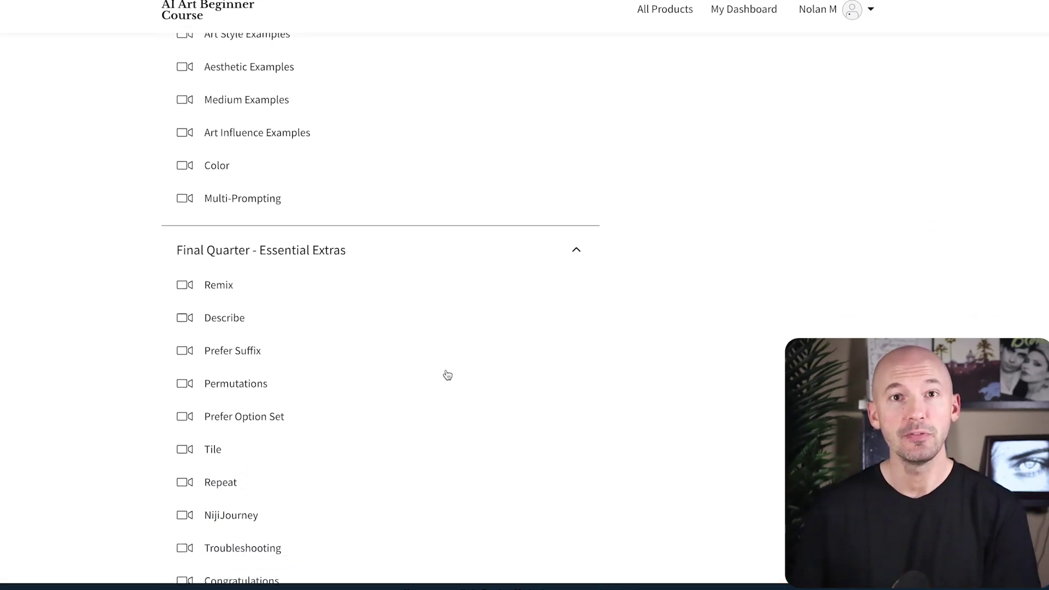
{"action": "scroll", "coordinate": [446, 374], "scroll_direction": "down", "scroll_amount": 12}
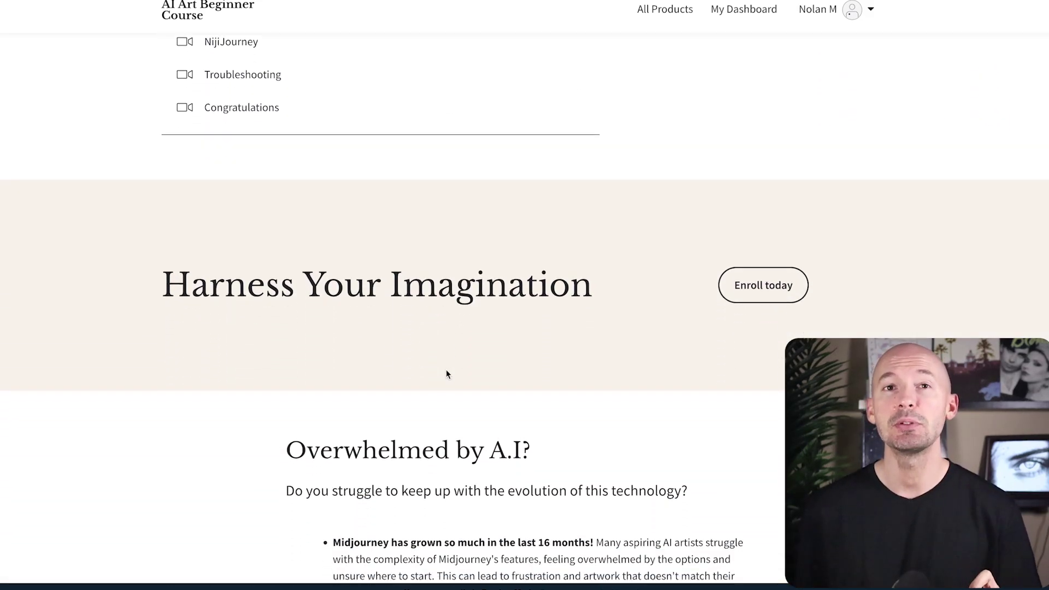
{"action": "scroll", "coordinate": [446, 370], "scroll_direction": "down", "scroll_amount": 5}
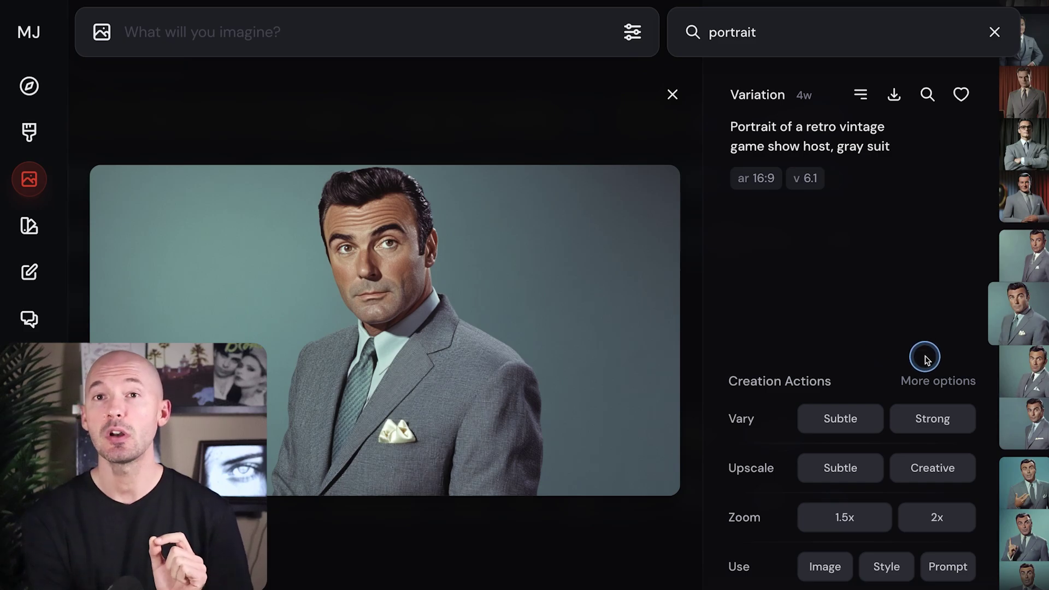
Reveal the extra creation actions and open the gray-suited host portrait in the Editor.
{"action": "left_click", "coordinate": [964, 385]}
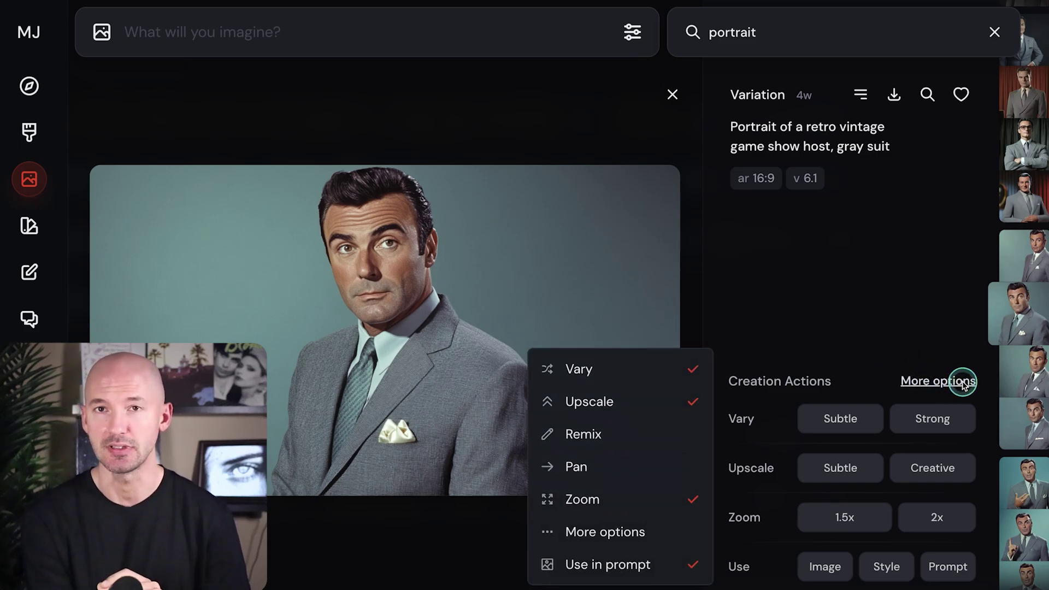
{"action": "left_click", "coordinate": [650, 533]}
{"action": "left_click", "coordinate": [943, 537]}
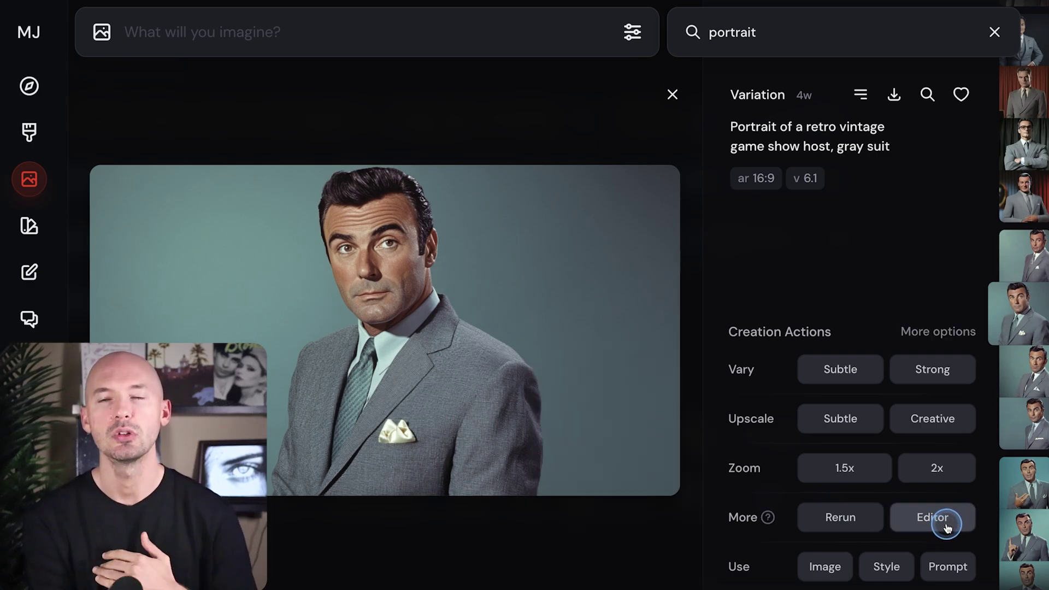
{"action": "left_click", "coordinate": [948, 528]}
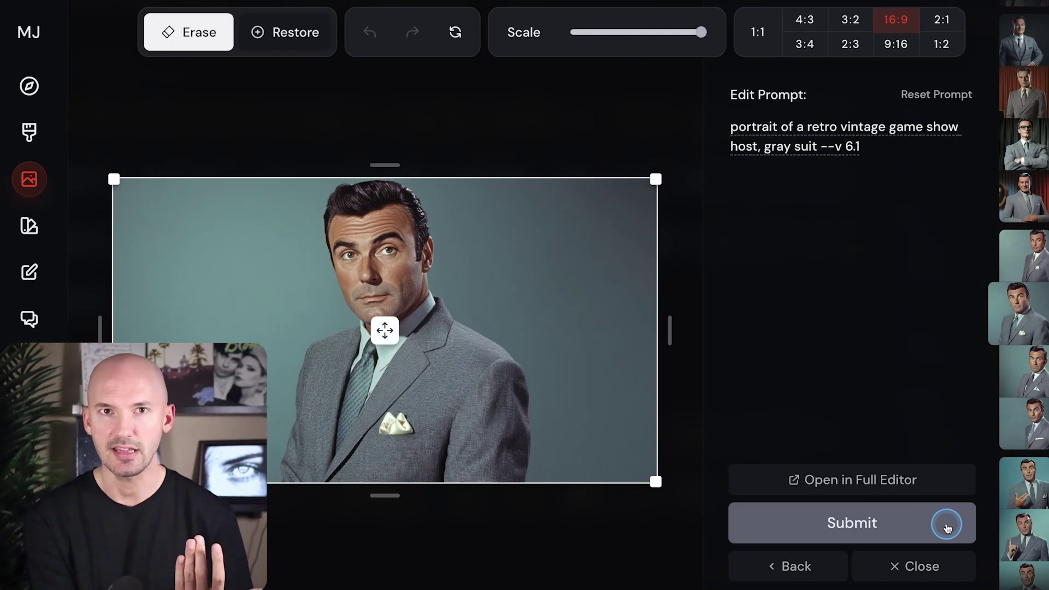
{"action": "left_click", "coordinate": [873, 481]}
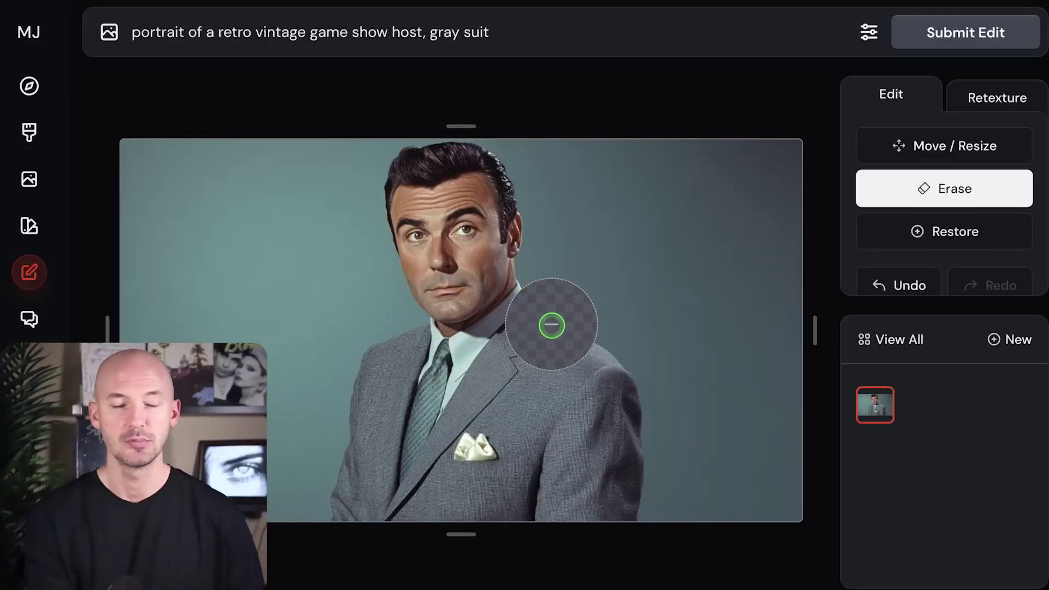
Brush away the host's gray suit and chest, leaving a transparent area below his face.
{"action": "mouse_move", "coordinate": [551, 325]}
{"action": "left_mouse_down"}
{"action": "mouse_move", "coordinate": [504, 363]}
{"action": "mouse_move", "coordinate": [420, 385]}
{"action": "mouse_move", "coordinate": [431, 364]}
{"action": "mouse_move", "coordinate": [539, 322]}
{"action": "mouse_move", "coordinate": [376, 383]}
{"action": "mouse_move", "coordinate": [347, 510]}
{"action": "mouse_move", "coordinate": [442, 463]}
{"action": "mouse_move", "coordinate": [562, 494]}
{"action": "mouse_move", "coordinate": [594, 397]}
{"action": "mouse_move", "coordinate": [515, 425]}
{"action": "mouse_move", "coordinate": [589, 366]}
{"action": "mouse_move", "coordinate": [620, 476]}
{"action": "left_mouse_up"}
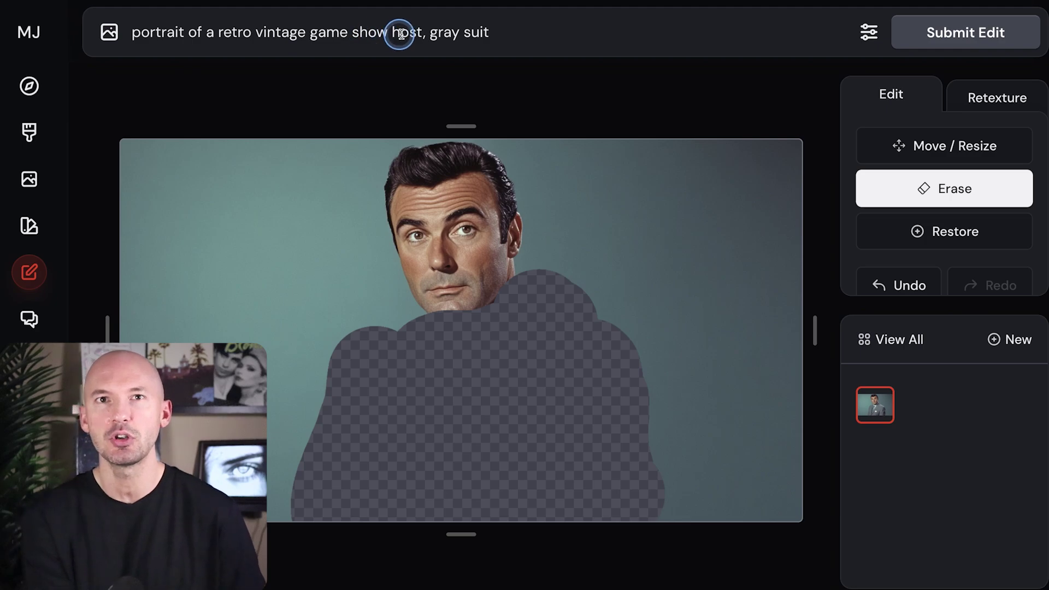
Replace 'gray suit' with 'colorful memphis pattern suit', submit, and browse to the yellow variation.
{"action": "left_click_drag", "start_coordinate": [511, 30], "coordinate": [430, 35]}
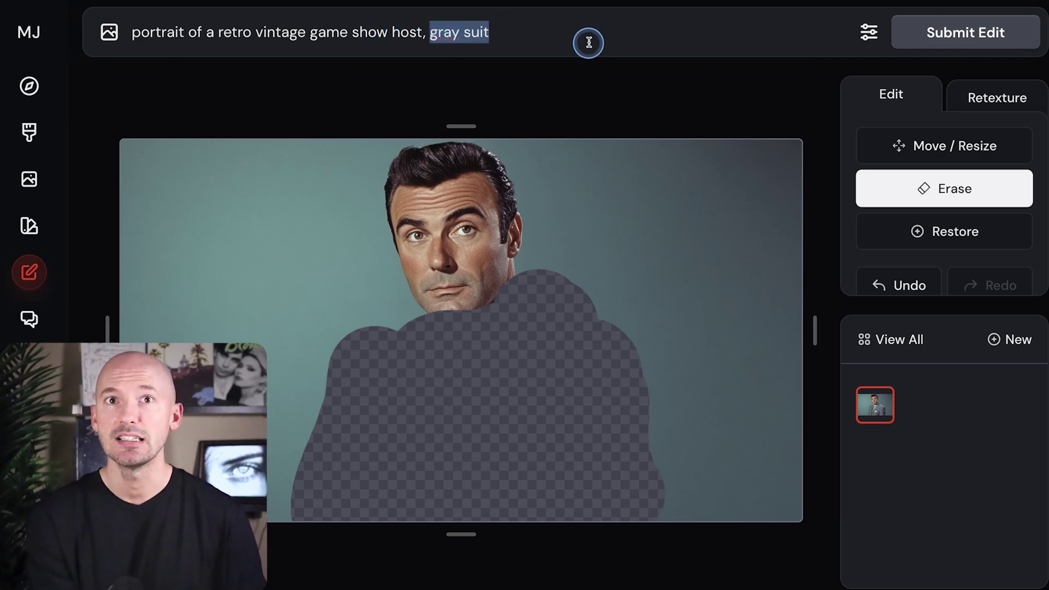
{"action": "type", "text": "colorful memphis pattern"}
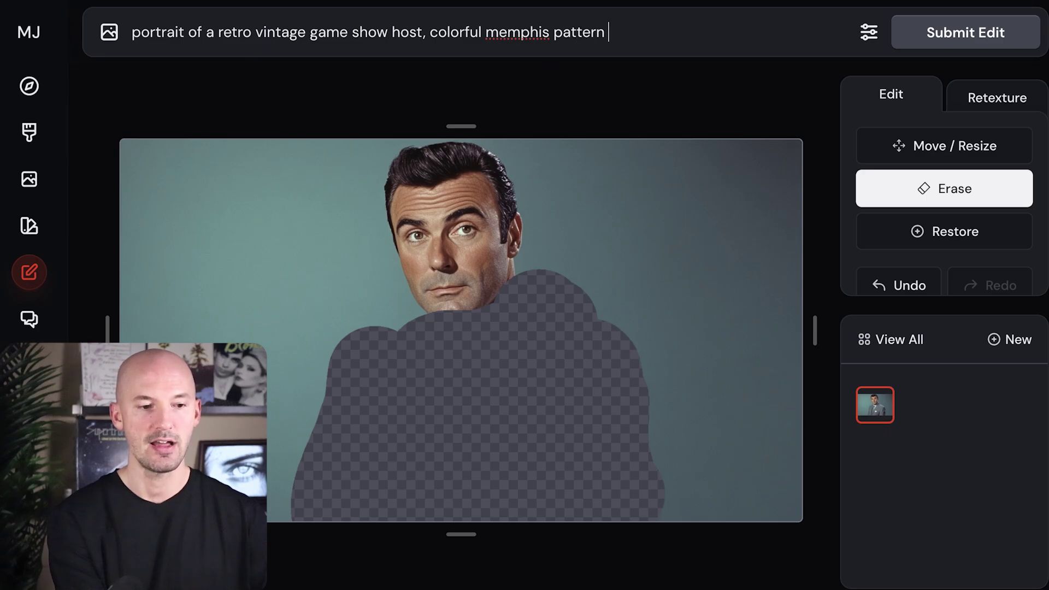
{"action": "type", "text": " suit"}
{"action": "key", "text": "Return"}
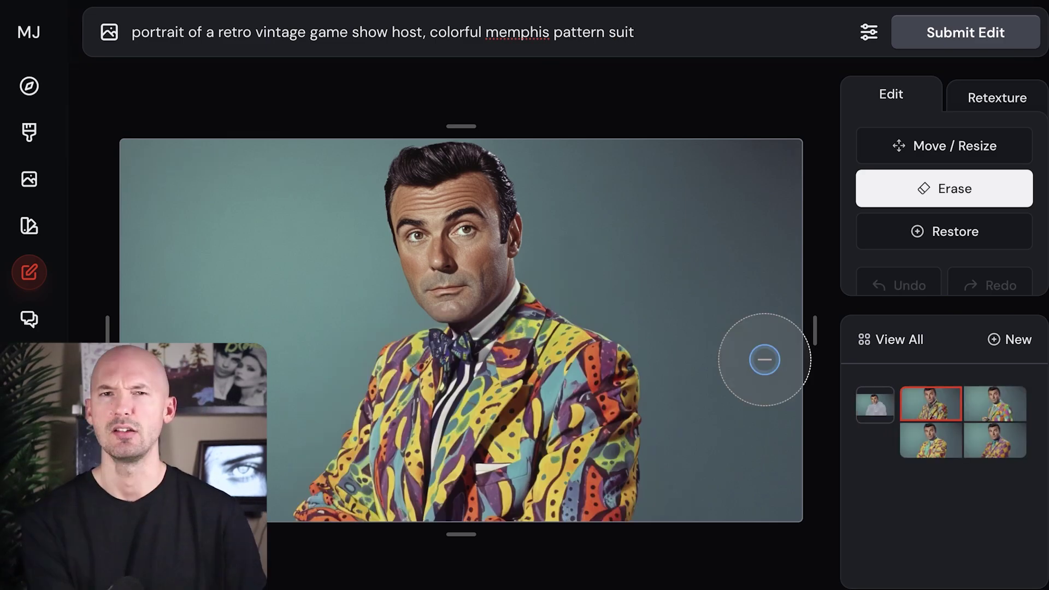
{"action": "key", "text": "Right"}
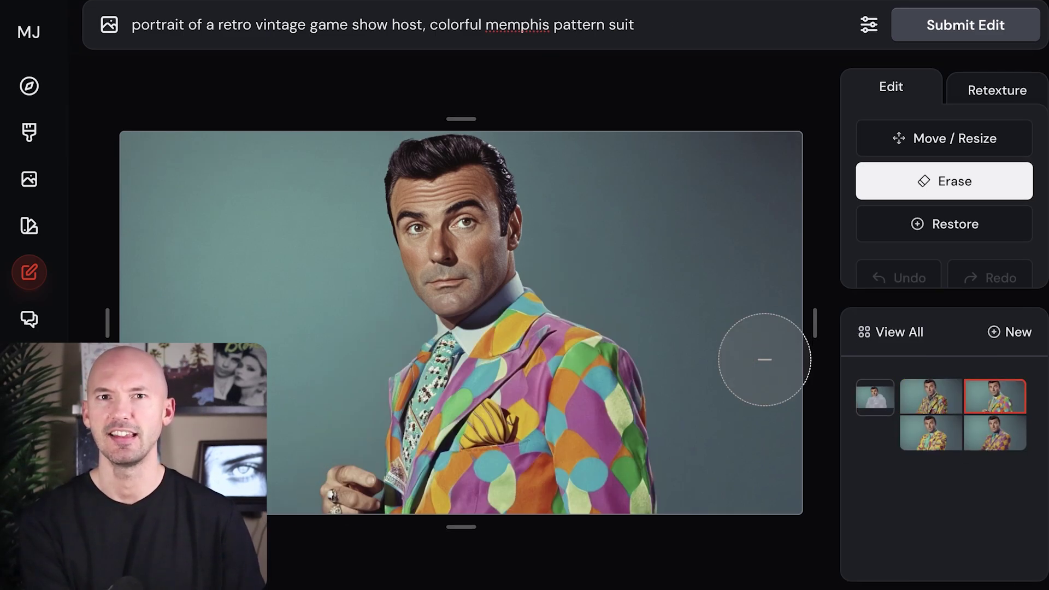
{"action": "key", "text": "Right"}
{"action": "key", "text": "Right"}
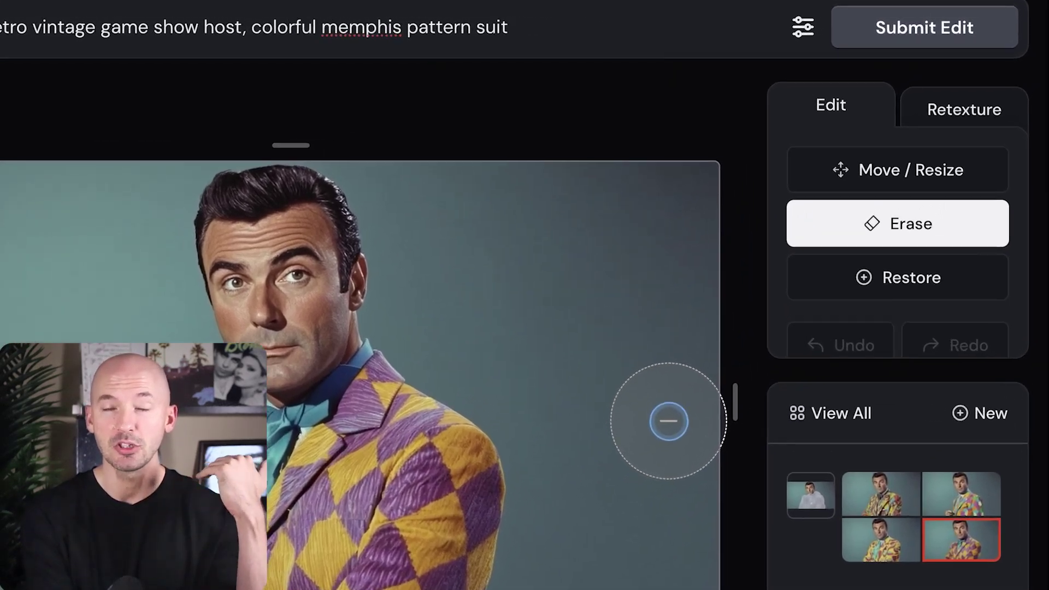
Upscale the yellow-and-purple harlequin suit version and open the upscaled image.
{"action": "left_click", "coordinate": [949, 168]}
{"action": "scroll", "coordinate": [781, 317], "scroll_direction": "down", "scroll_amount": 6}
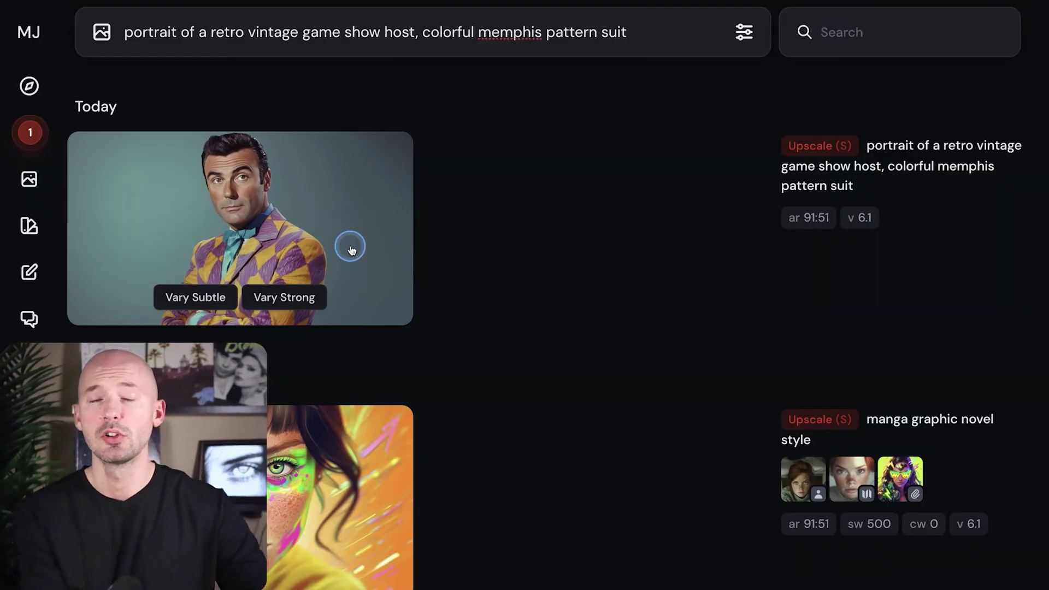
{"action": "left_click", "coordinate": [351, 250]}
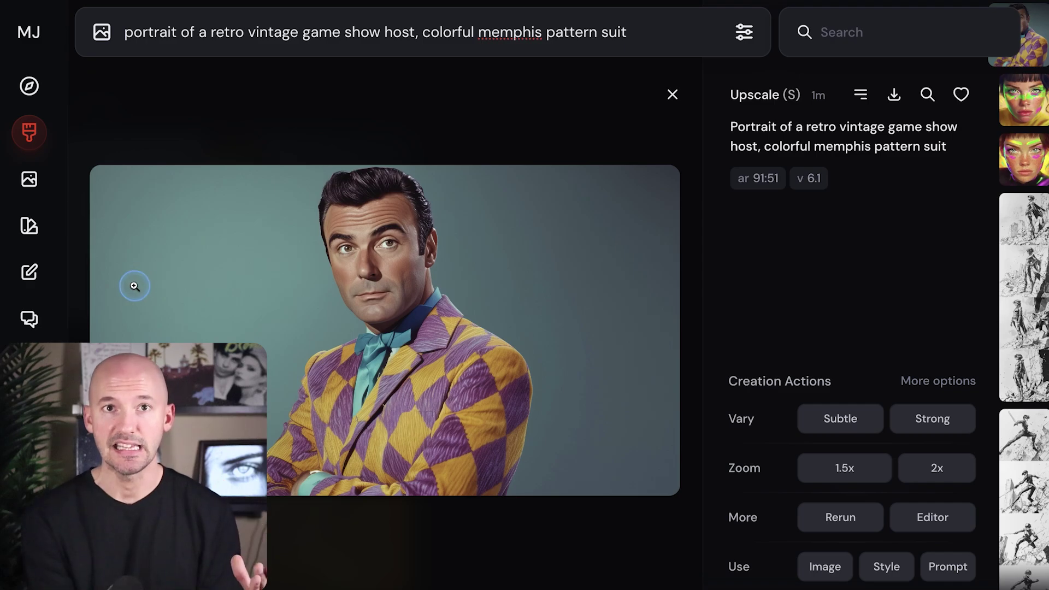
Reopen the game-show host portrait from View All, showing its Memphis-pattern suit variations.
{"action": "left_click", "coordinate": [29, 273]}
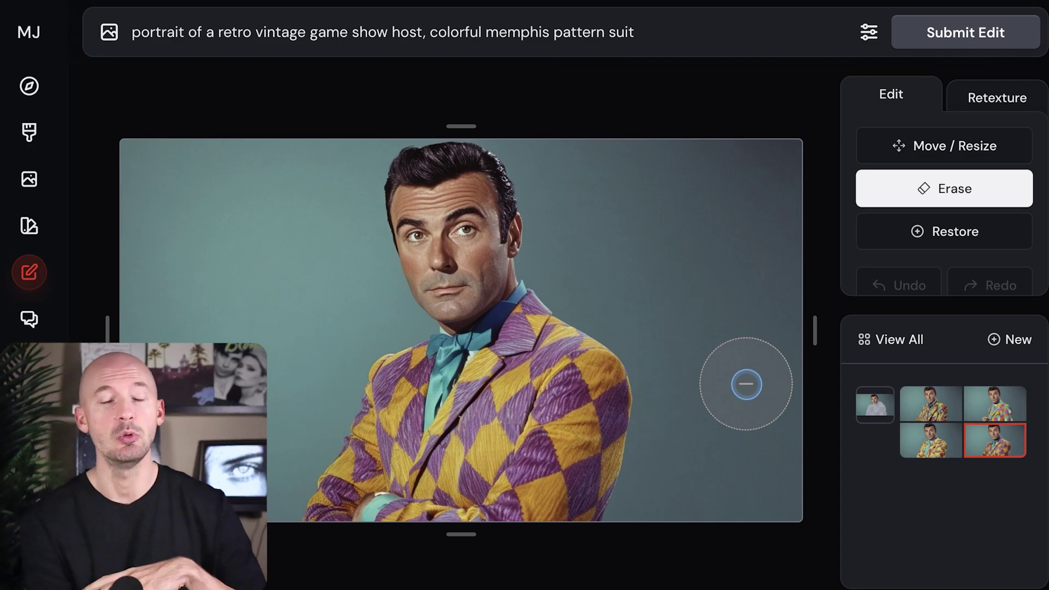
{"action": "left_click", "coordinate": [882, 340]}
{"action": "scroll", "coordinate": [497, 335], "scroll_direction": "down", "scroll_amount": 5}
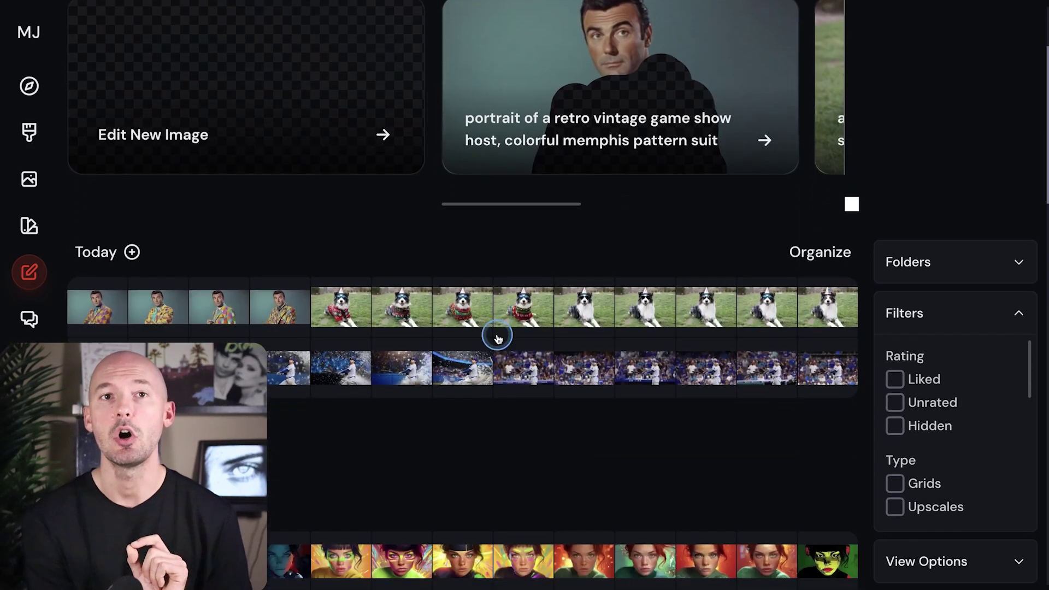
{"action": "scroll", "coordinate": [497, 335], "scroll_direction": "down", "scroll_amount": 2}
{"action": "scroll", "coordinate": [497, 335], "scroll_direction": "up", "scroll_amount": 6}
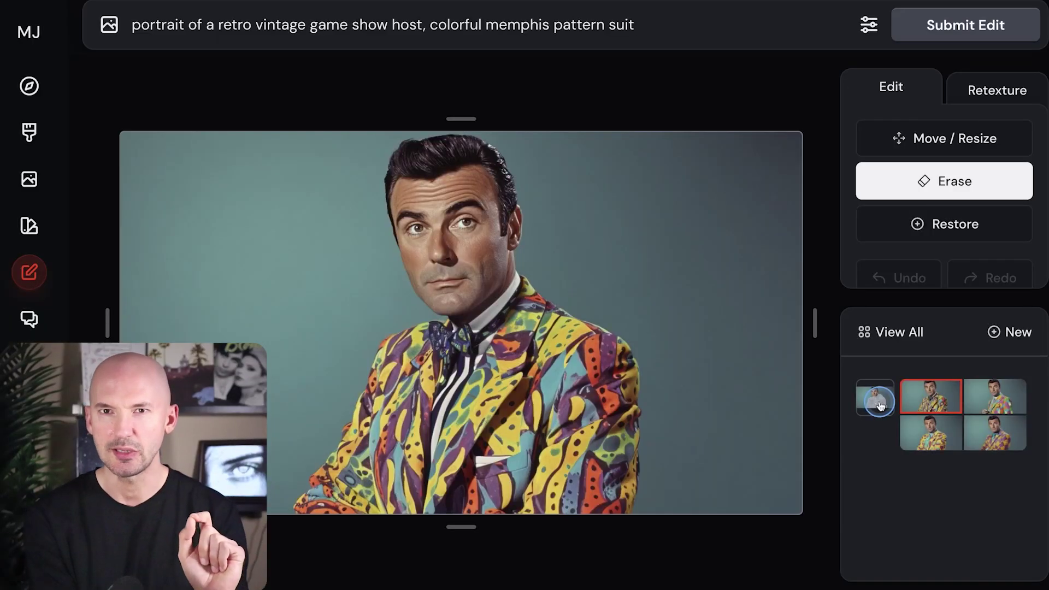
Use the Batman image as an image prompt on the erased-suit version and browse the results.
{"action": "left_click", "coordinate": [880, 405]}
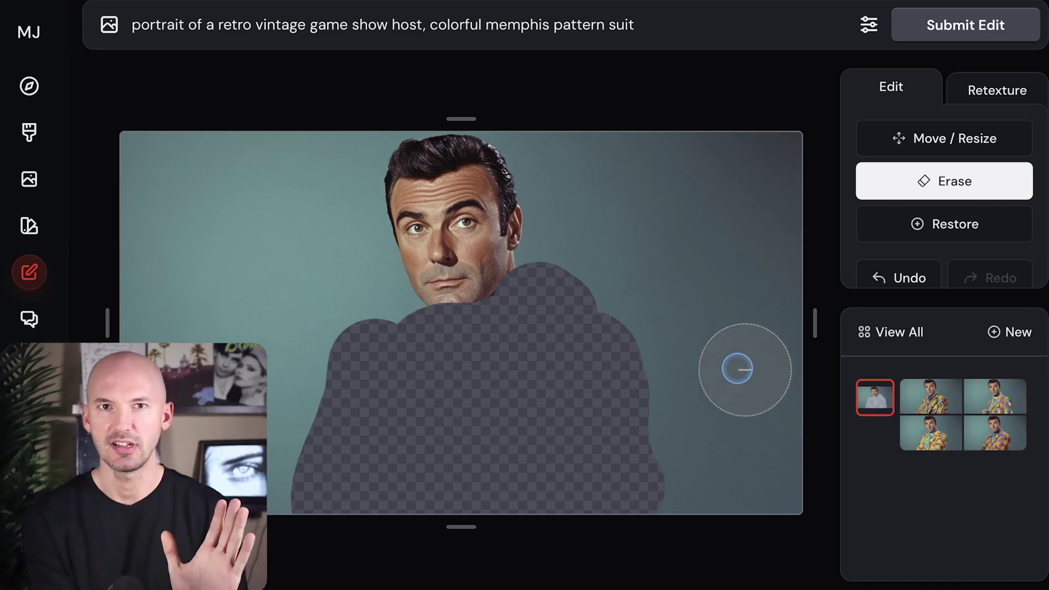
{"action": "left_click", "coordinate": [109, 26]}
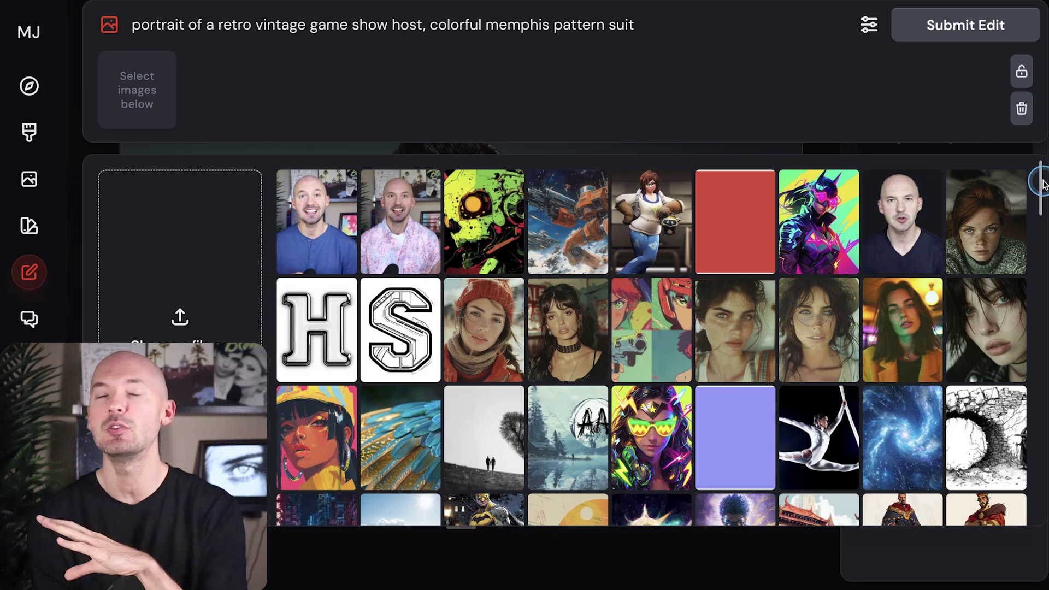
{"action": "scroll", "coordinate": [405, 236], "scroll_direction": "down", "scroll_amount": 10}
{"action": "left_click", "coordinate": [402, 235]}
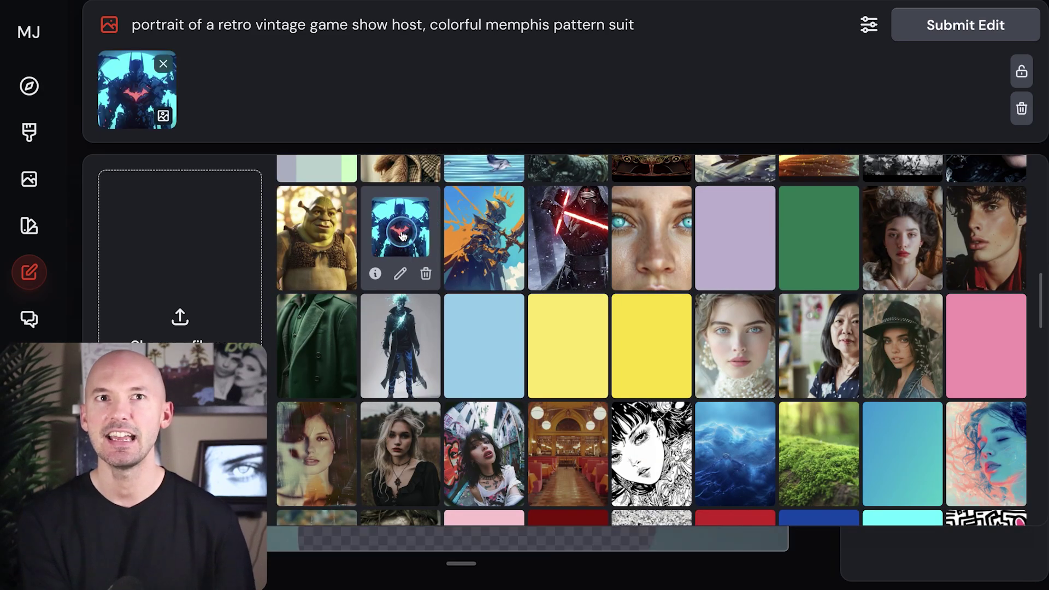
{"action": "mouse_move", "coordinate": [145, 119]}
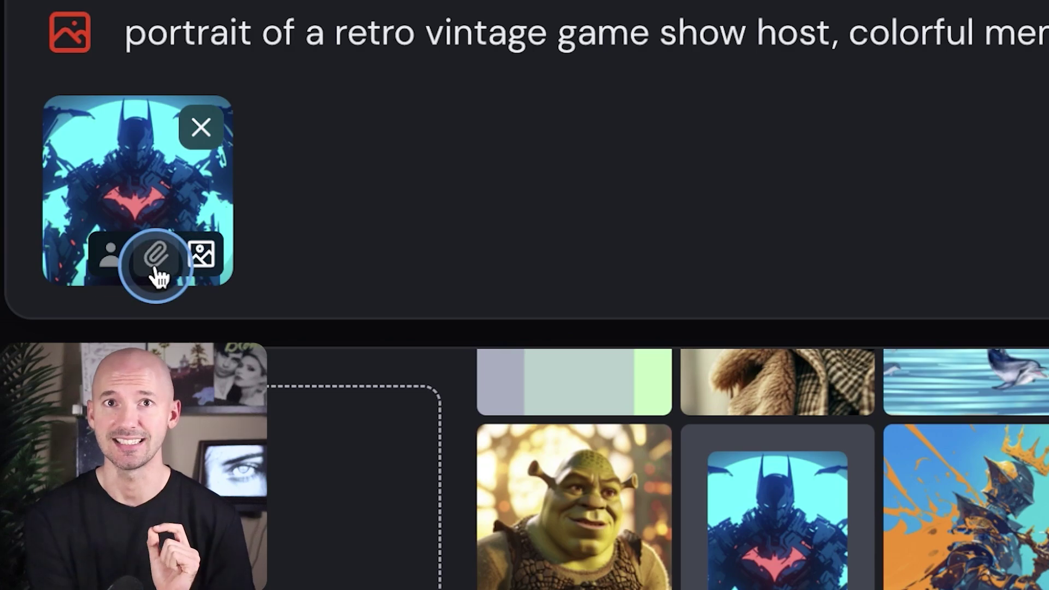
{"action": "left_click", "coordinate": [156, 255]}
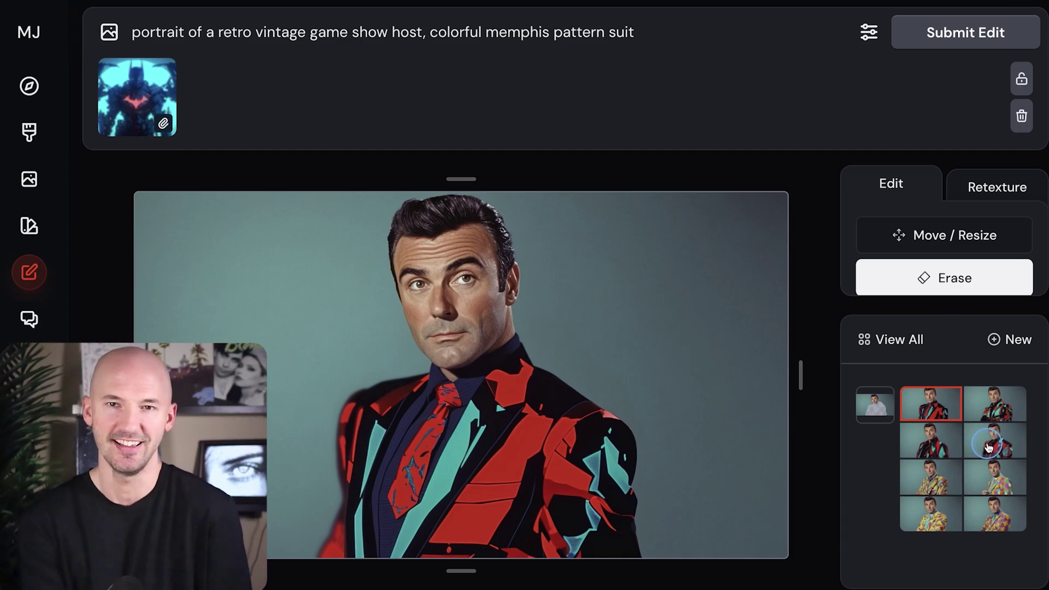
{"action": "left_click", "coordinate": [996, 410]}
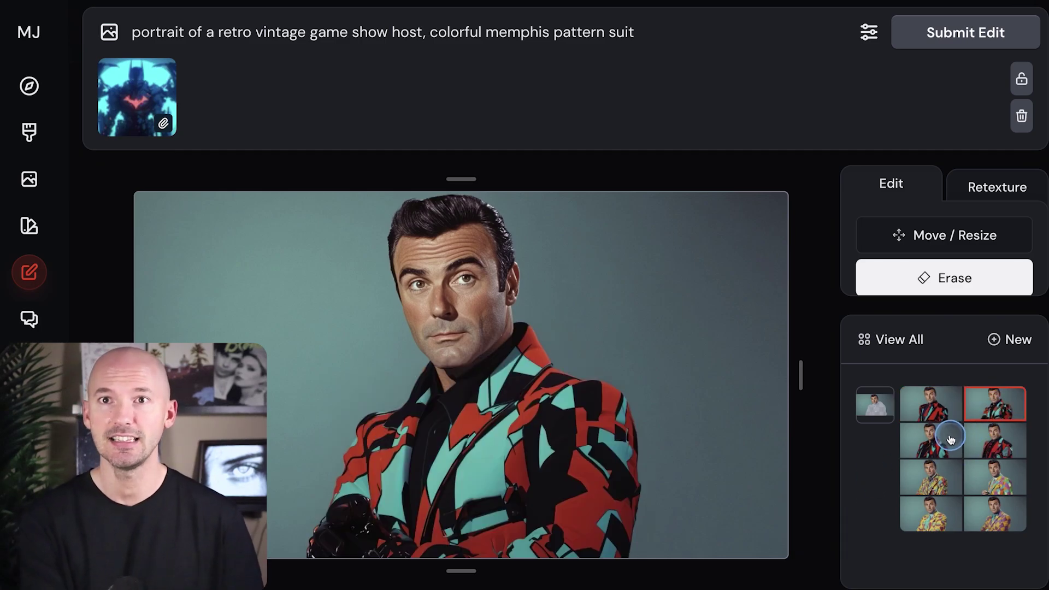
{"action": "left_click", "coordinate": [988, 446]}
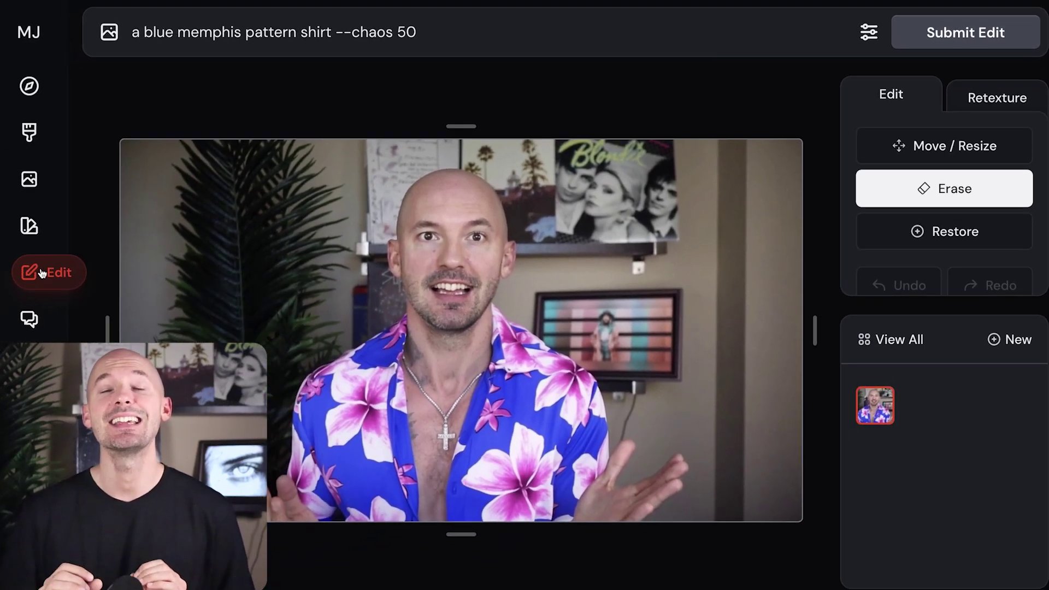
Switch to the dog ugly-Christmas-sweater edit and scroll its thumbnail history.
{"action": "left_click", "coordinate": [885, 436]}
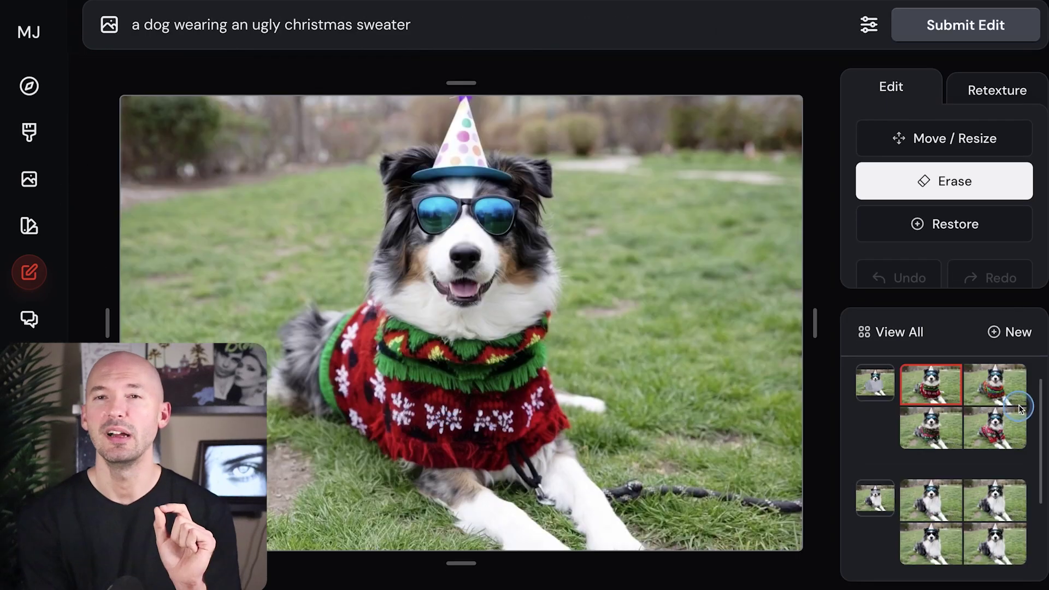
{"action": "scroll", "coordinate": [955, 418], "scroll_direction": "down", "scroll_amount": 4}
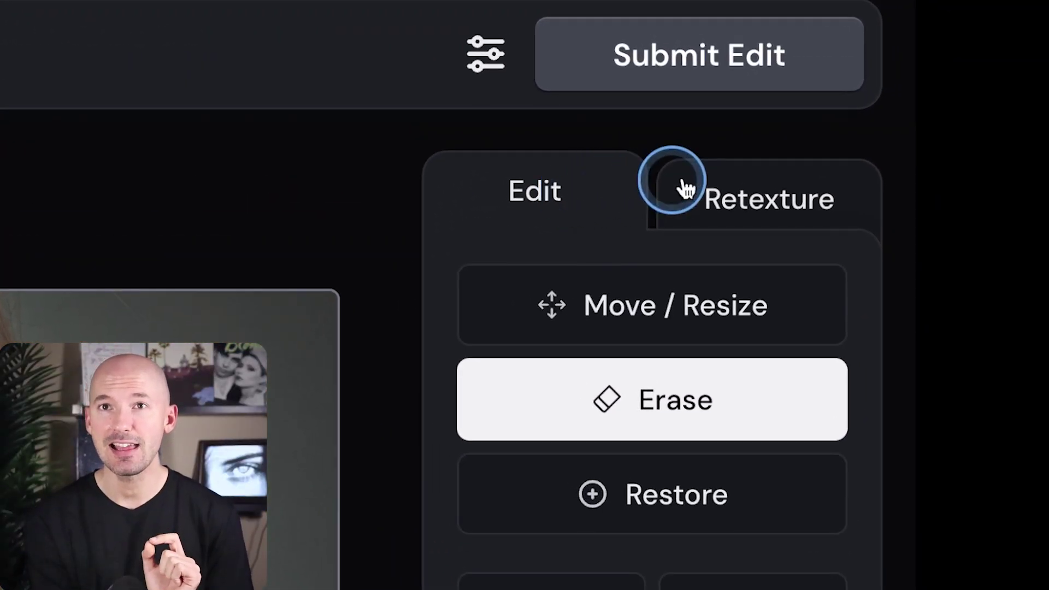
In Retexture, add the freckled portrait itself as a character reference.
{"action": "left_click", "coordinate": [776, 204]}
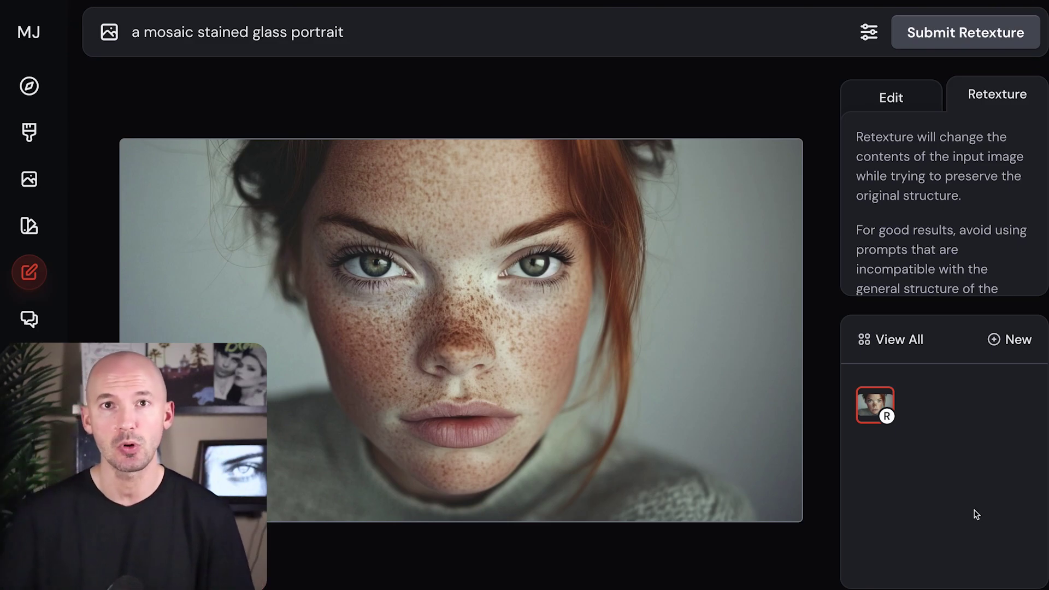
{"action": "left_click", "coordinate": [385, 140]}
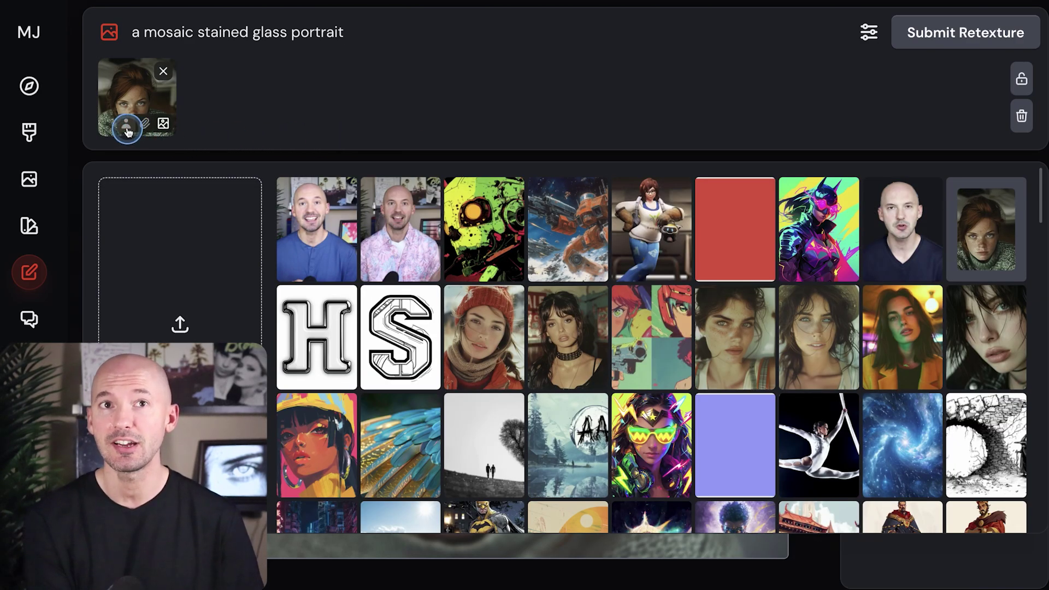
{"action": "left_click", "coordinate": [126, 130]}
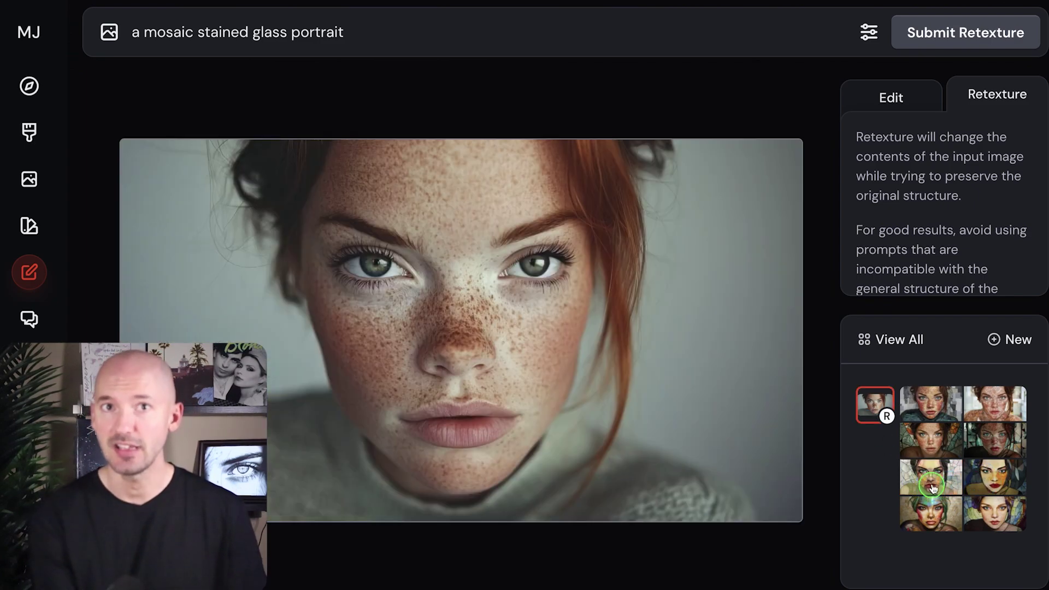
Compare the mosaic and stained-glass retexture results against the original portrait.
{"action": "left_click", "coordinate": [932, 488]}
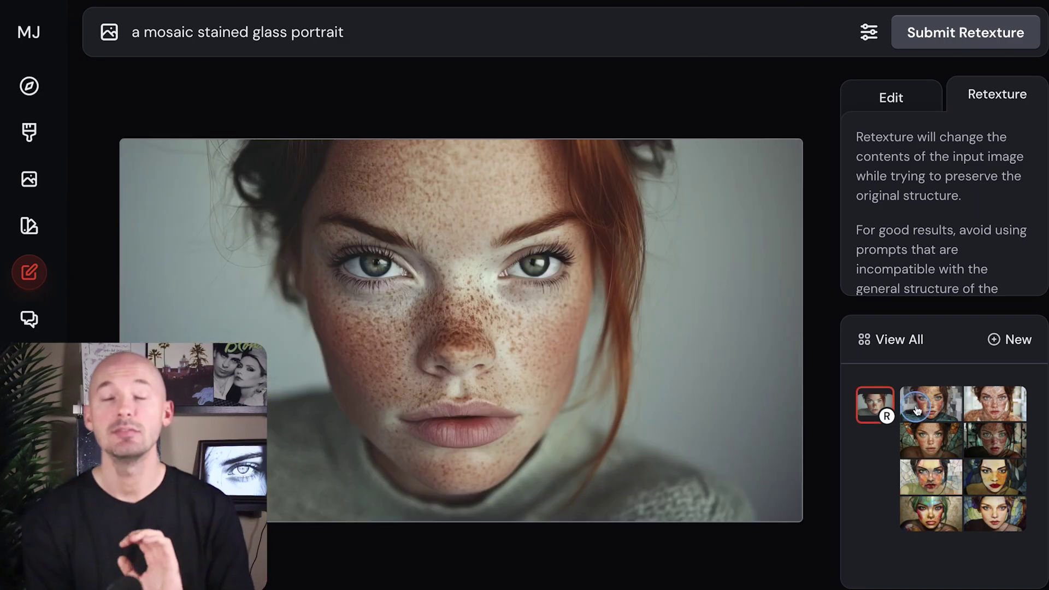
{"action": "left_click", "coordinate": [874, 403]}
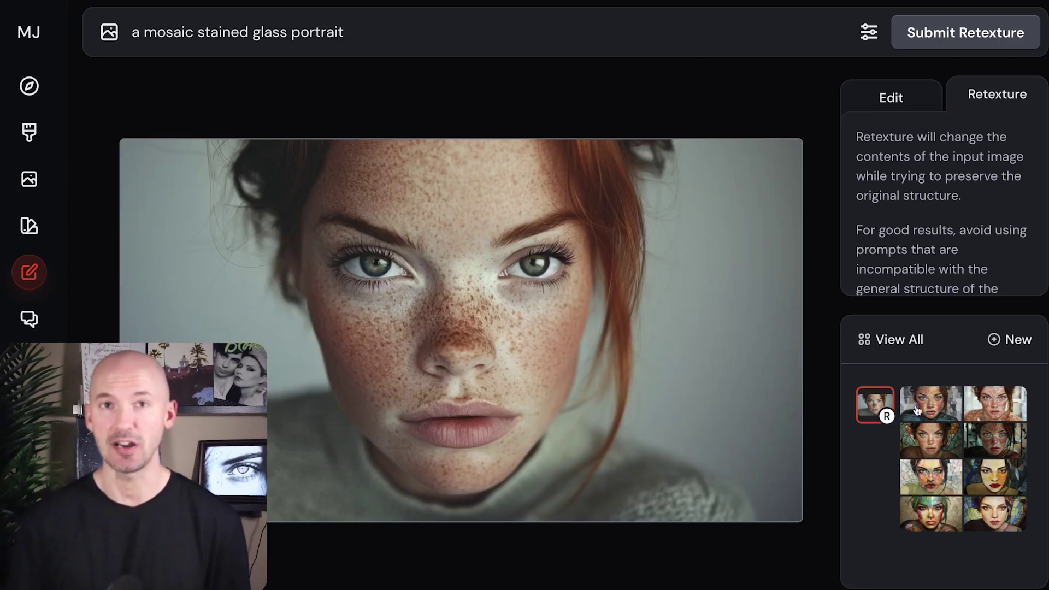
{"action": "left_click", "coordinate": [988, 406]}
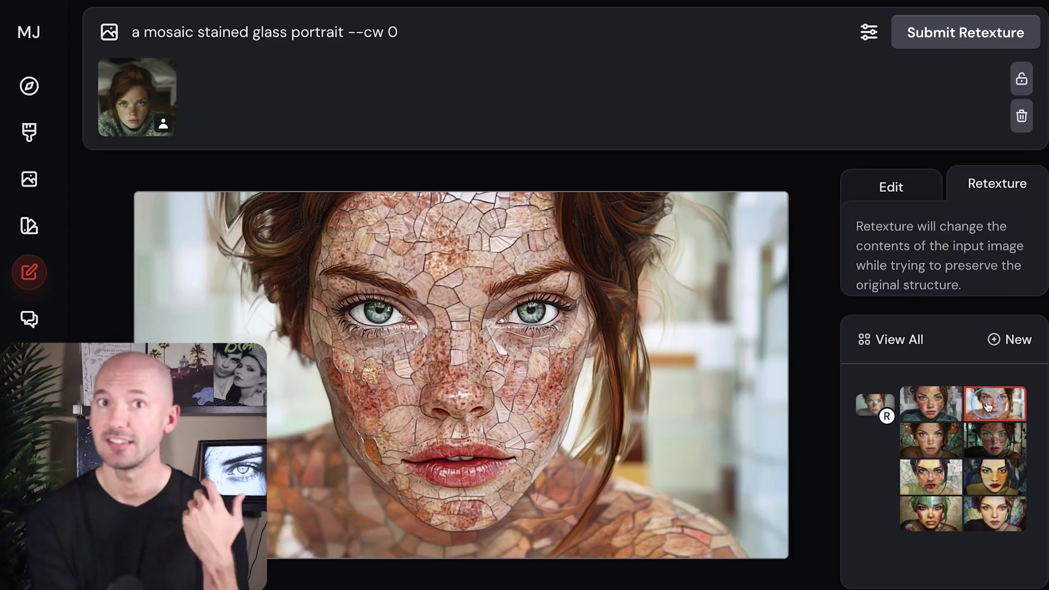
{"action": "left_click", "coordinate": [936, 436]}
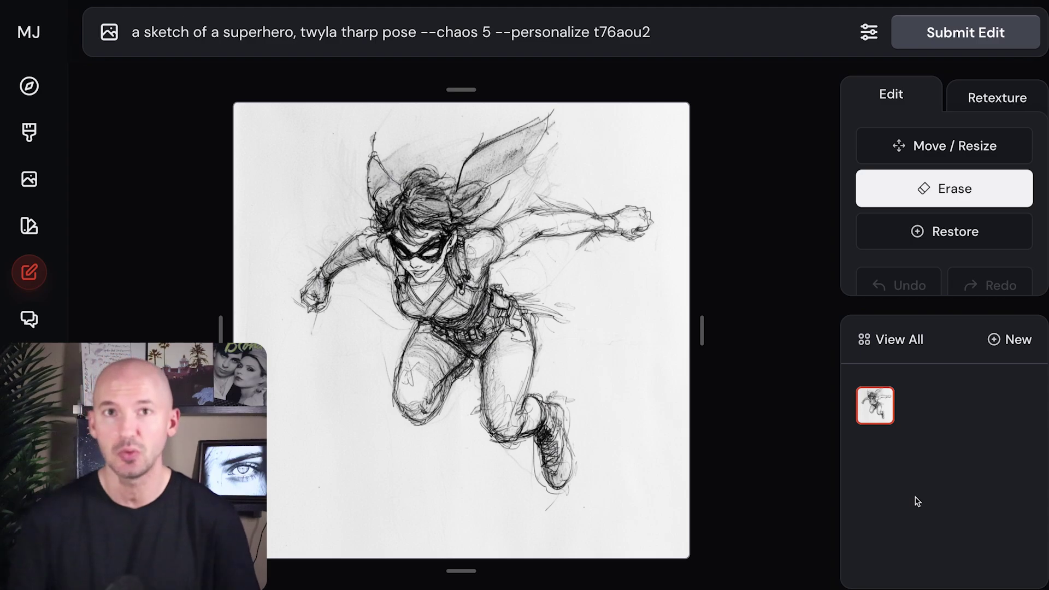
Load the watercolor version of the superhero sketch, then the 3D render version.
{"action": "left_click", "coordinate": [30, 277]}
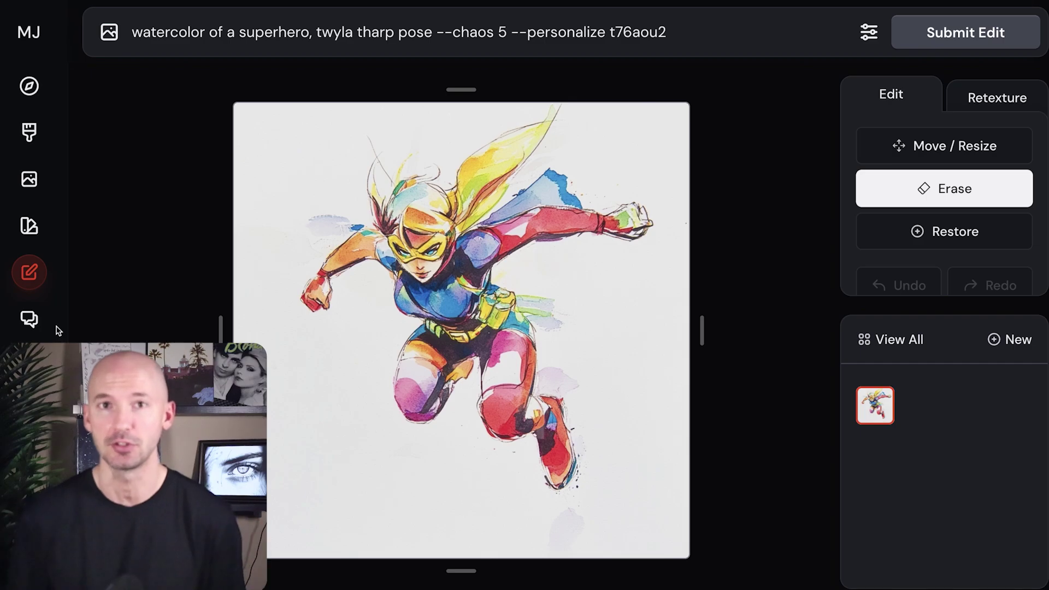
{"action": "left_click", "coordinate": [30, 285]}
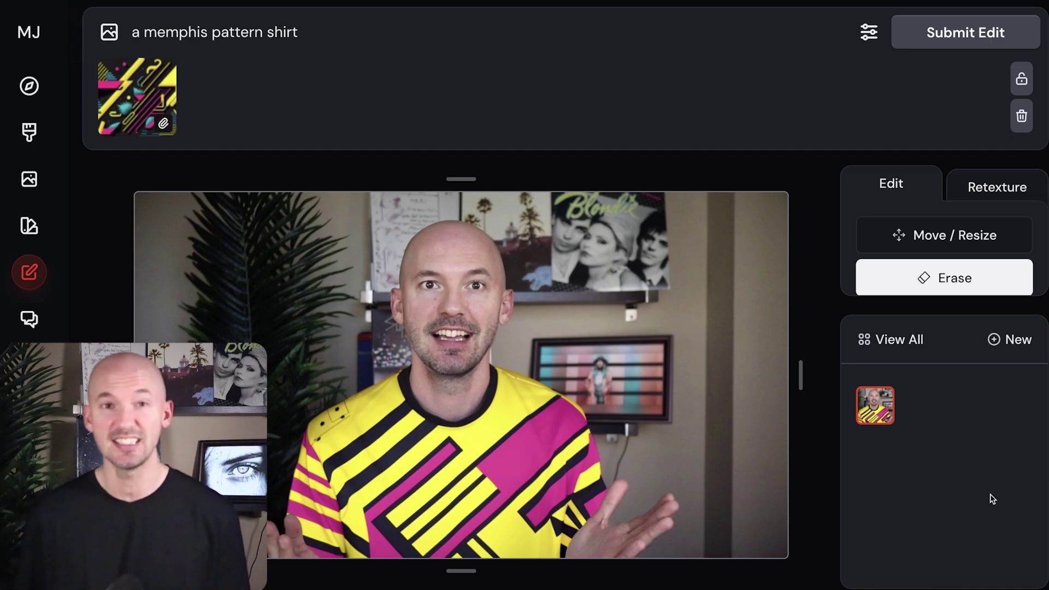
Set the Memphis pattern image as an image prompt and the heroine as character reference.
{"action": "mouse_move", "coordinate": [135, 92]}
{"action": "left_click", "coordinate": [140, 129]}
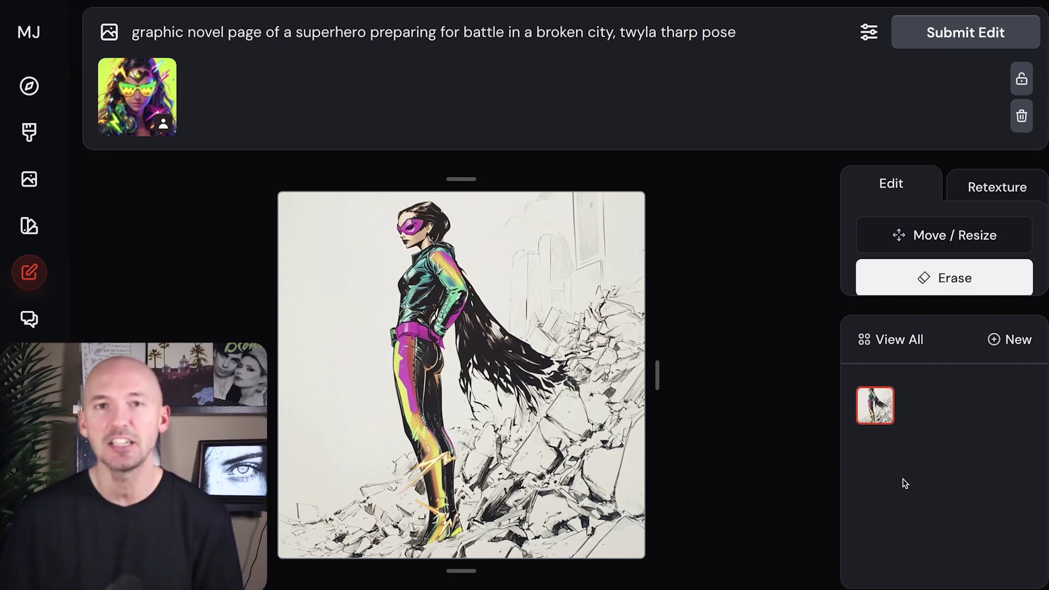
{"action": "mouse_move", "coordinate": [120, 133]}
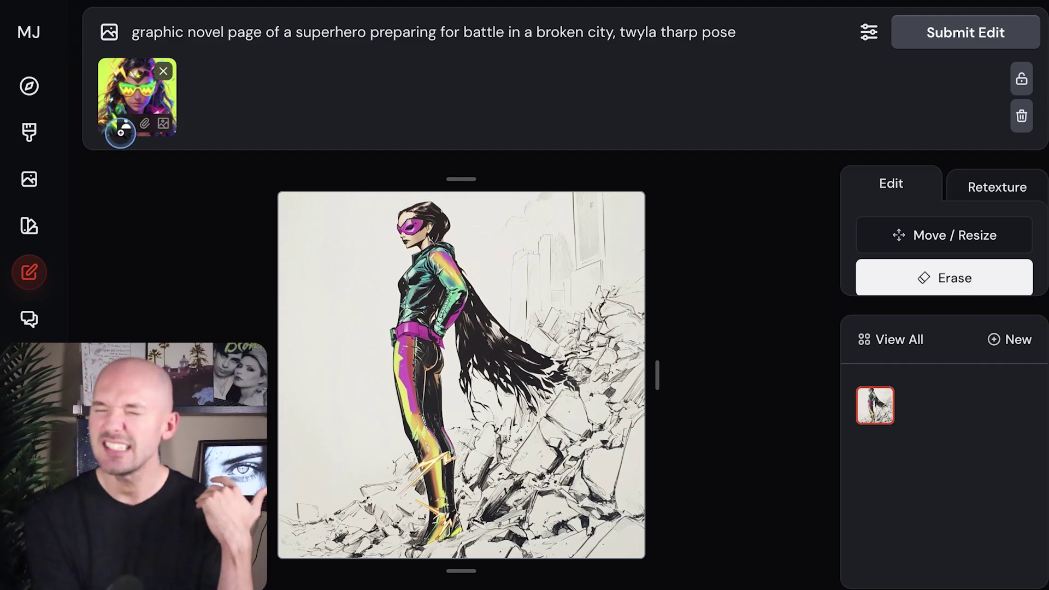
{"action": "left_click", "coordinate": [126, 127]}
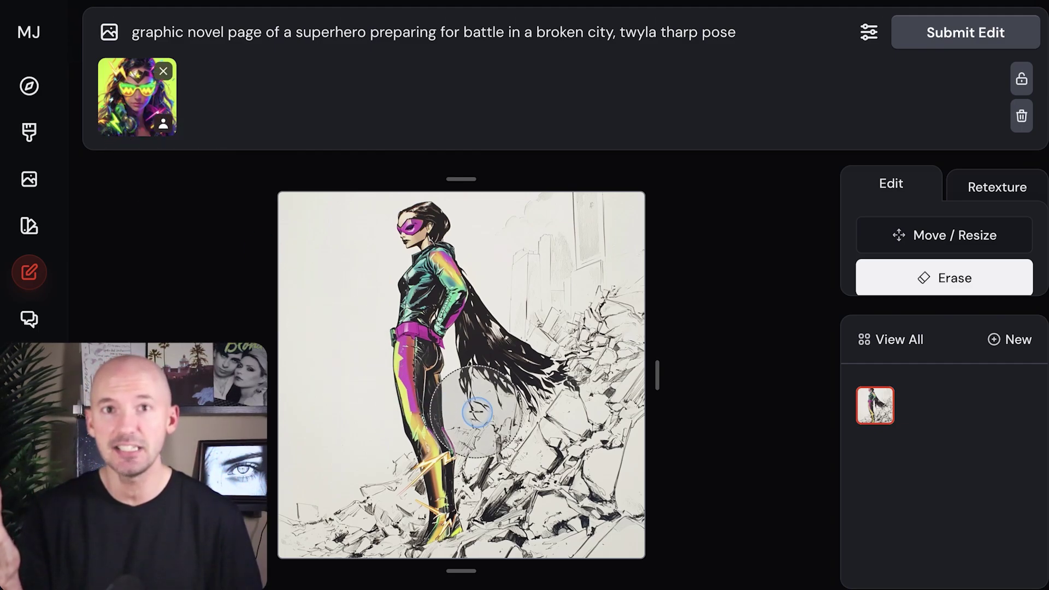